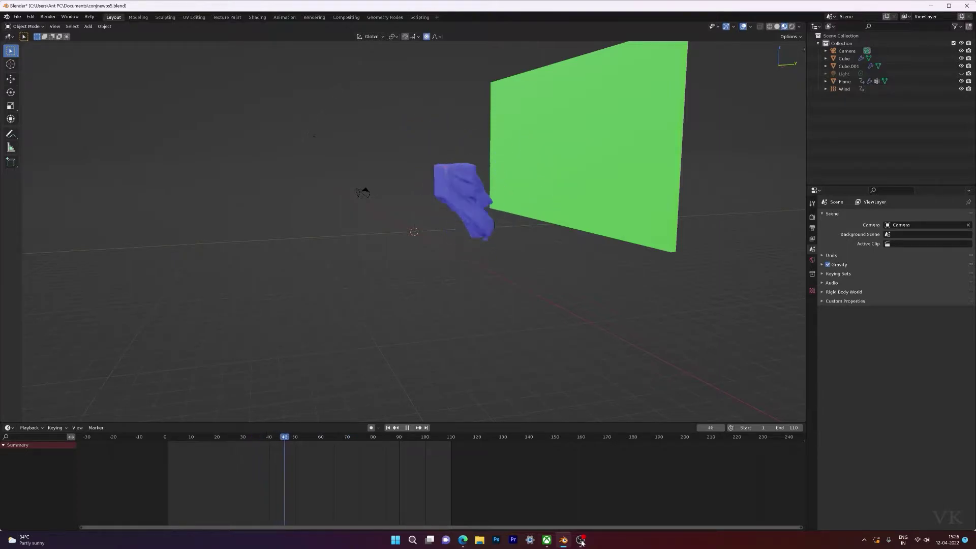
Start a new General file from the File menu.
{"action": "middle_click_drag", "start_coordinate": [407, 163], "coordinate": [457, 145]}
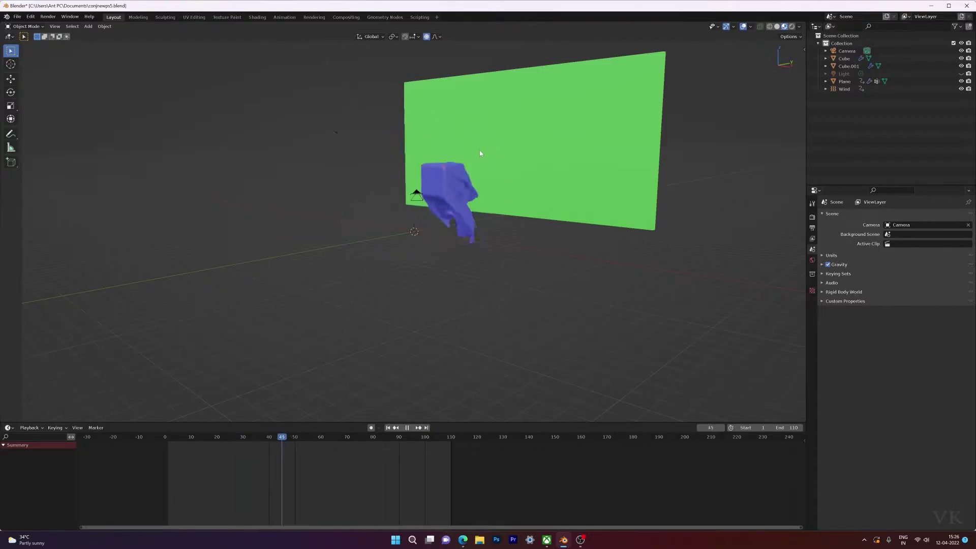
{"action": "left_click", "coordinate": [16, 17]}
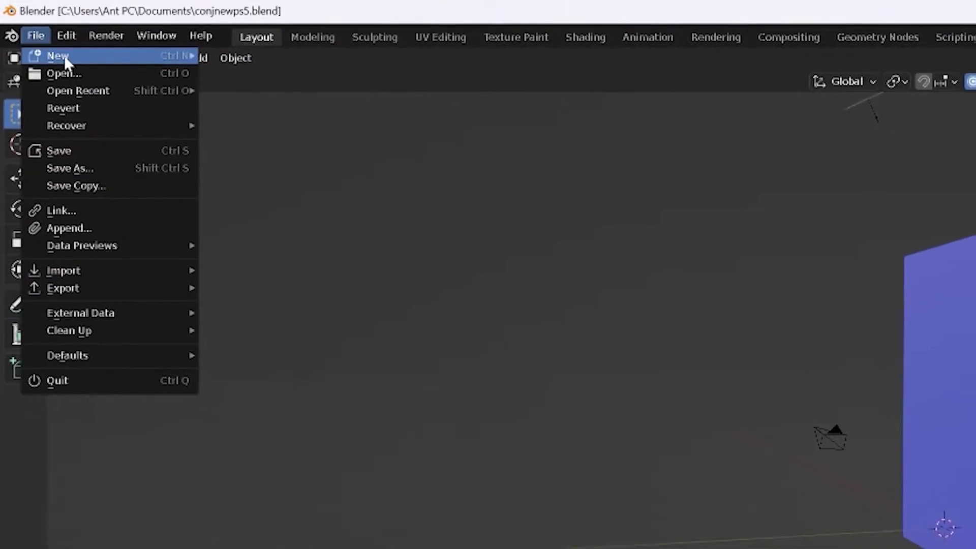
{"action": "mouse_move", "coordinate": [63, 54]}
{"action": "left_click", "coordinate": [262, 56]}
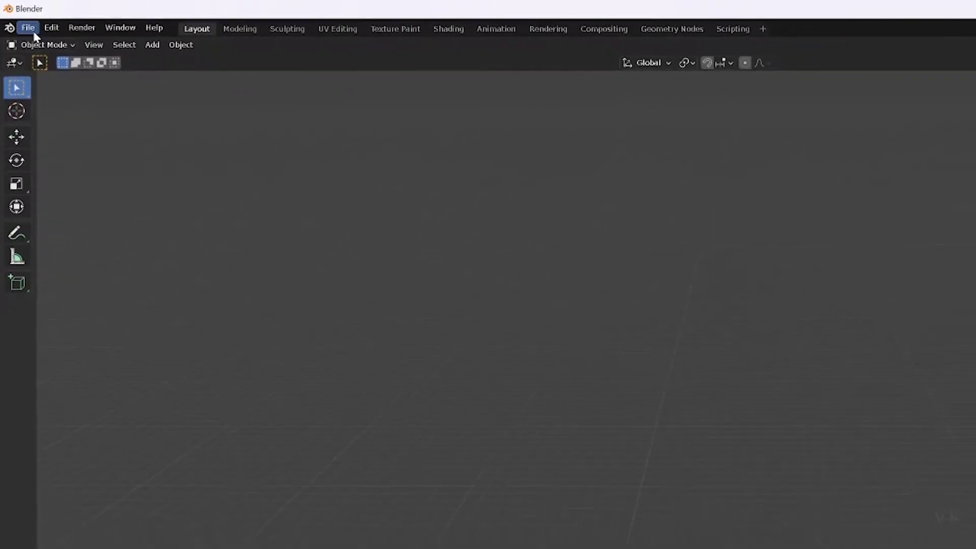
Request Load Factory Settings from the File Defaults menu.
{"action": "left_click", "coordinate": [31, 28]}
{"action": "mouse_move", "coordinate": [81, 242]}
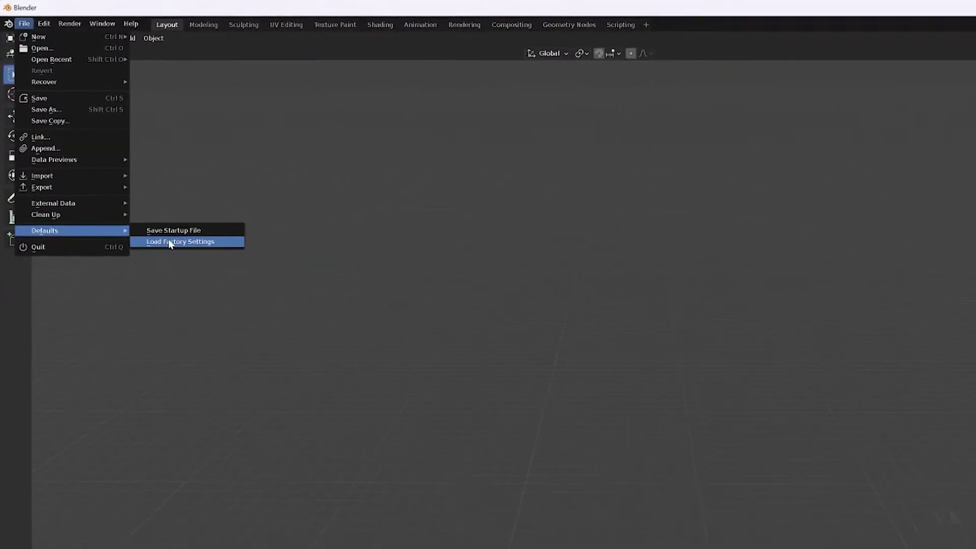
{"action": "left_click", "coordinate": [170, 242]}
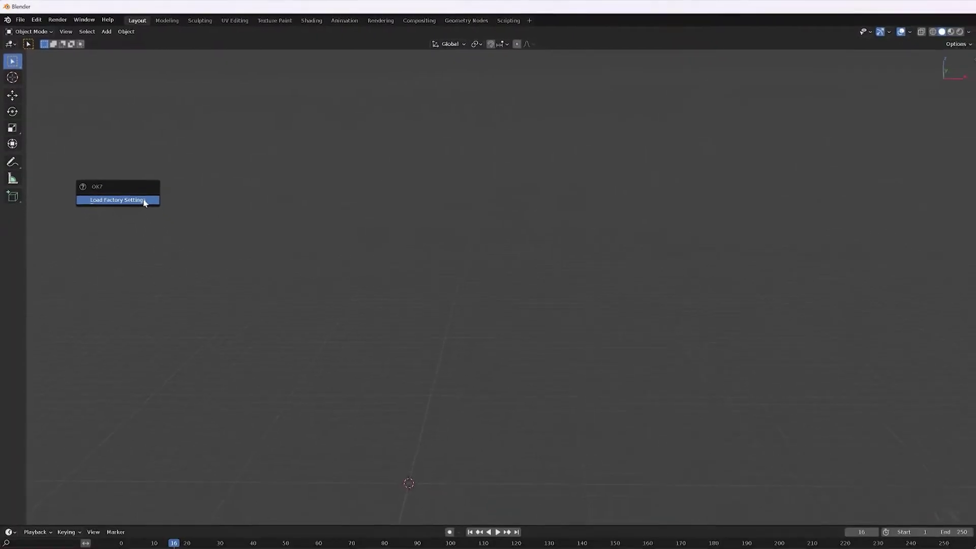
Confirm the factory settings restore and raise the default cube to Z 2.67 m.
{"action": "left_click", "coordinate": [145, 202]}
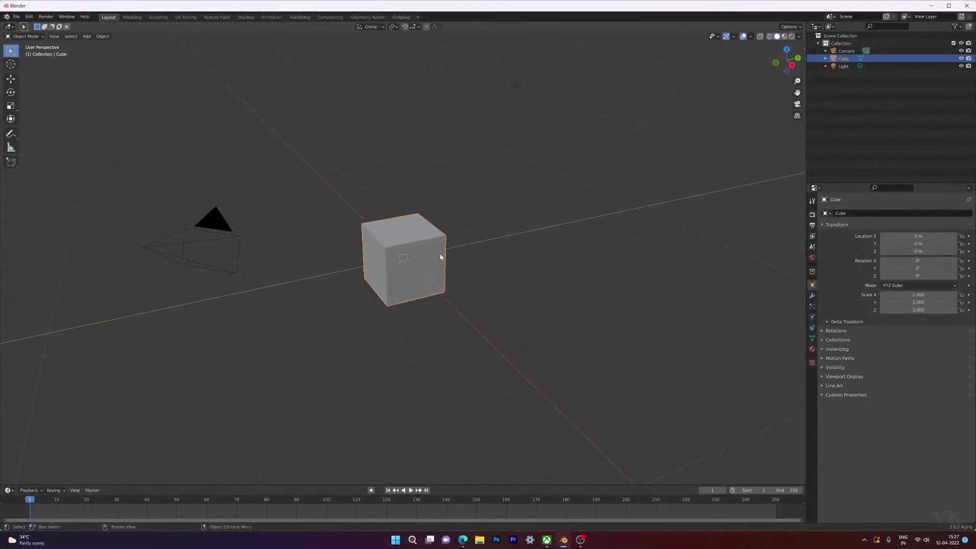
{"action": "key", "text": "g"}
{"action": "key", "text": "z"}
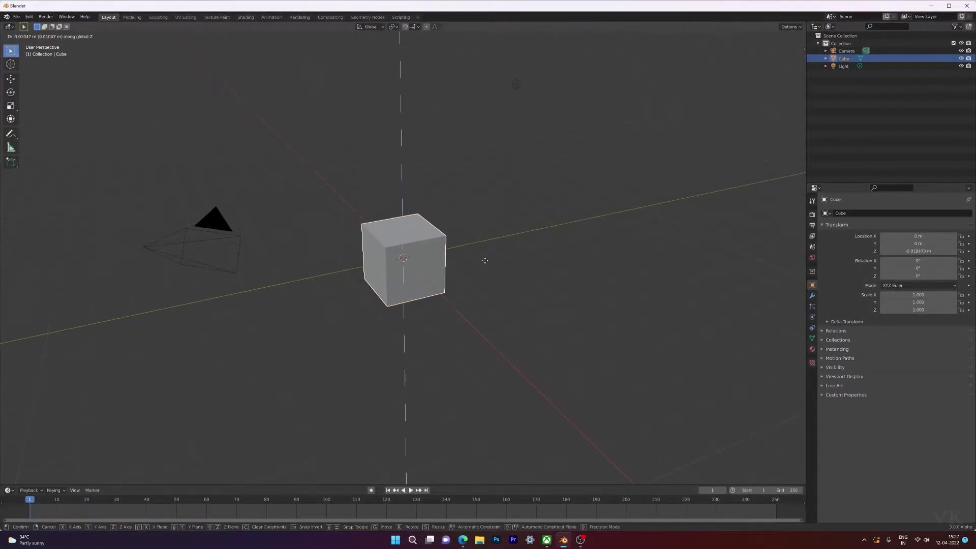
{"action": "left_click", "coordinate": [543, 182]}
Slide the cube along Y to about 4.36 m.
{"action": "key", "text": "g"}
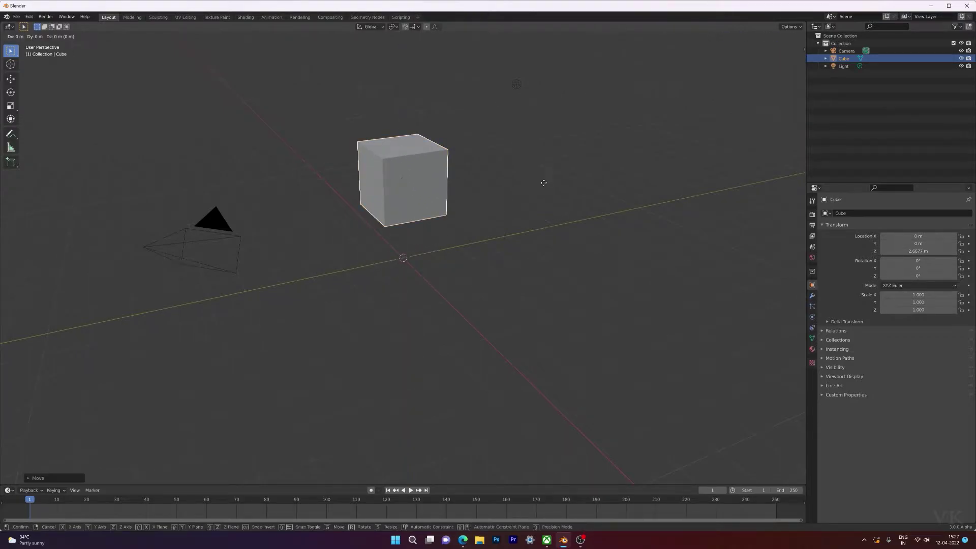
{"action": "key", "text": "z"}
{"action": "key", "text": "y"}
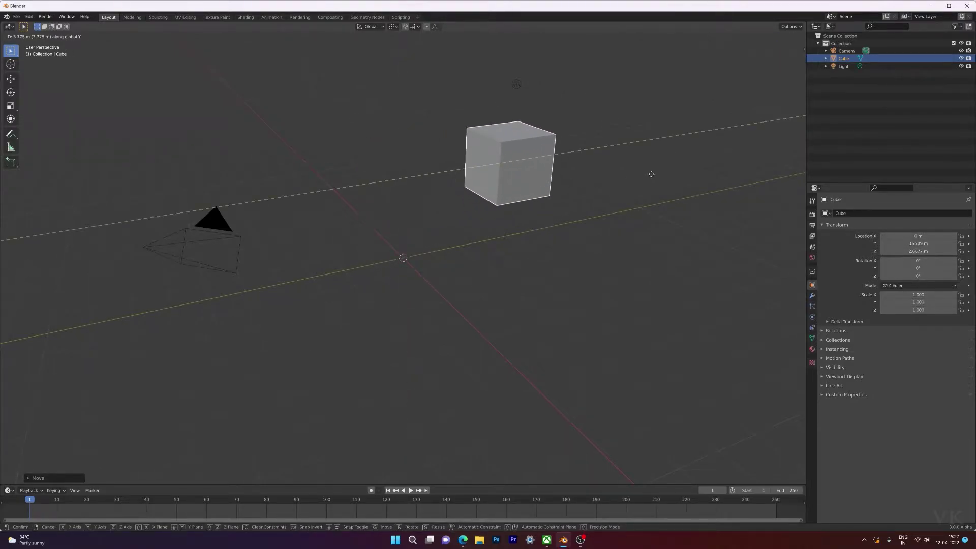
{"action": "left_click", "coordinate": [666, 175]}
{"action": "middle_click_drag", "start_coordinate": [555, 197], "coordinate": [530, 193]}
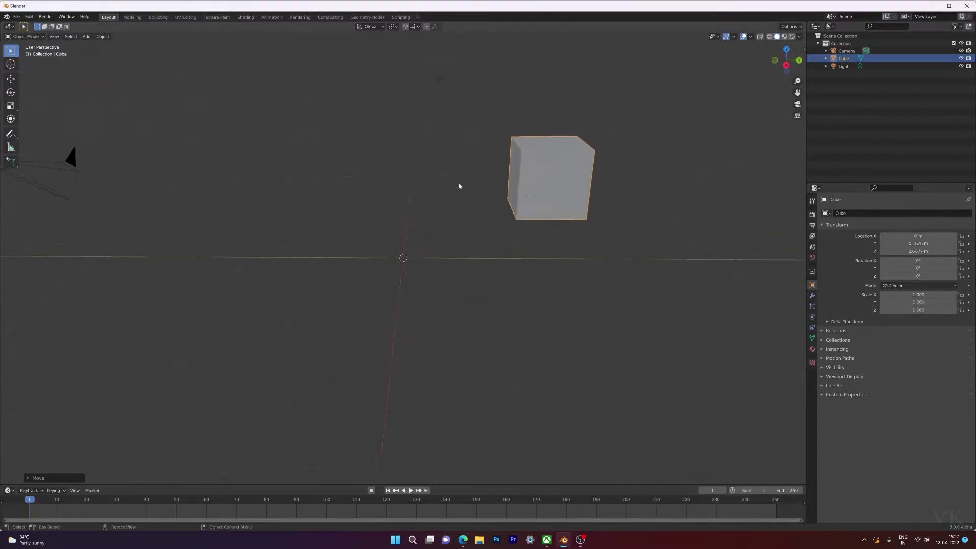
Add a second cube and scale it into a 4.161 × 0.607 × 4.161 slab.
{"action": "left_click", "coordinate": [86, 36]}
{"action": "mouse_move", "coordinate": [98, 45]}
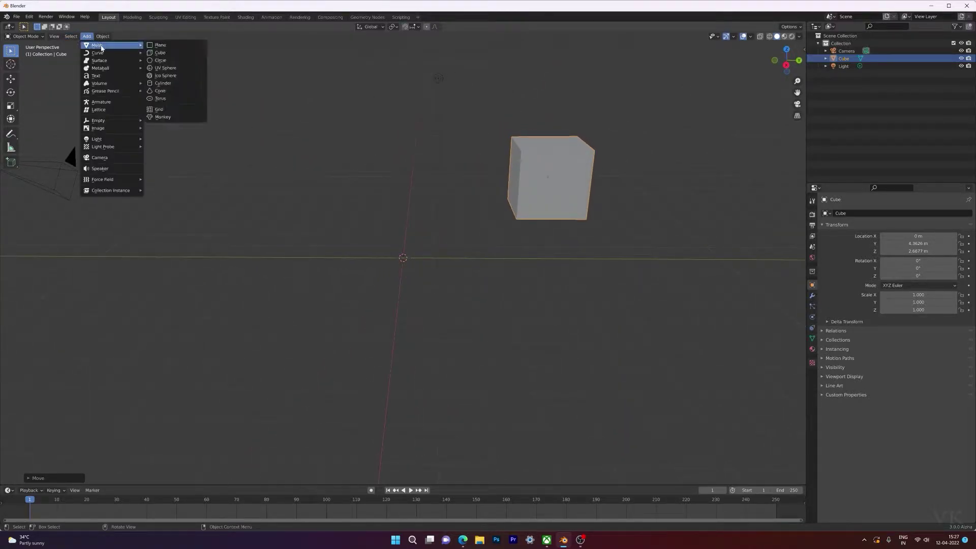
{"action": "left_click", "coordinate": [170, 52]}
{"action": "key", "text": "s"}
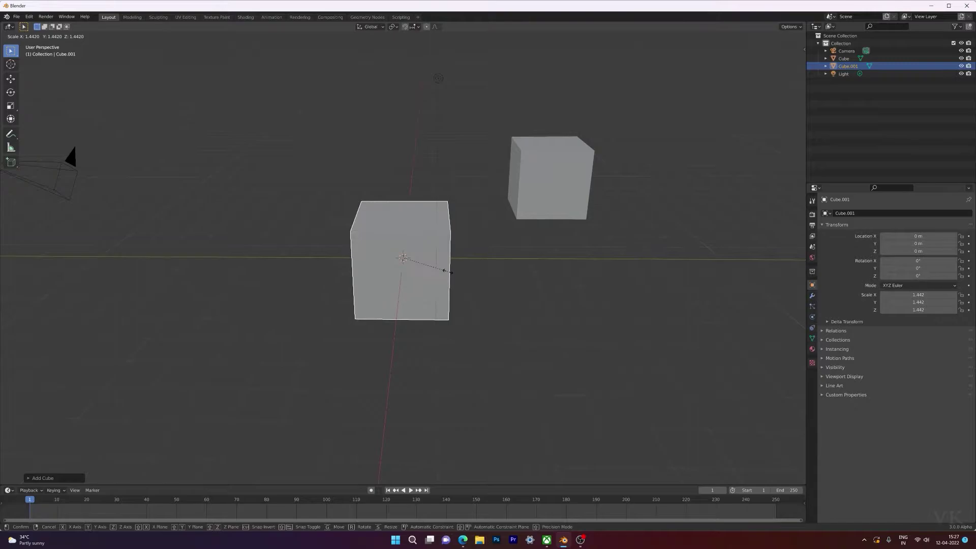
Move the slab to Y 9.79 m and raise it to Z 3.98 m.
{"action": "key", "text": "g"}
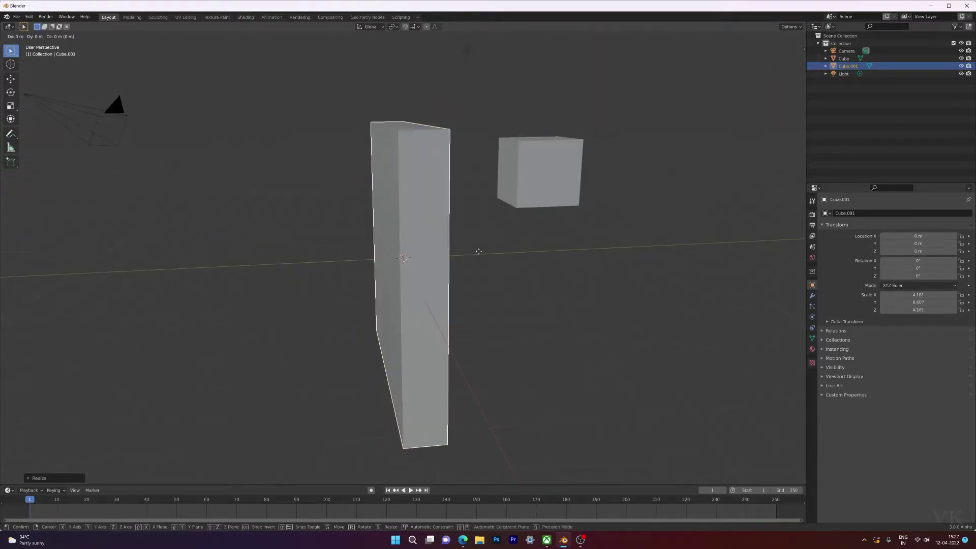
{"action": "key", "text": "y"}
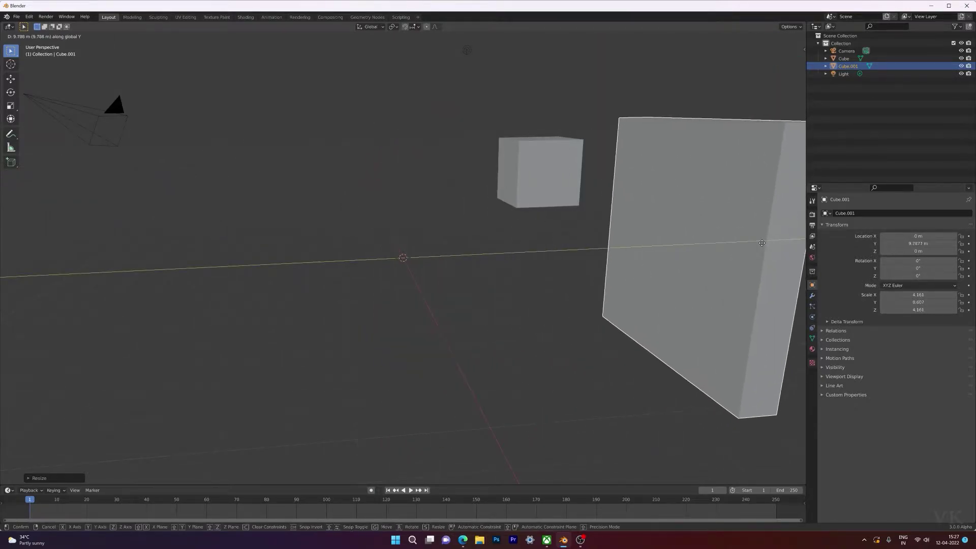
{"action": "left_click", "coordinate": [763, 244]}
{"action": "key", "text": "g"}
{"action": "key", "text": "z"}
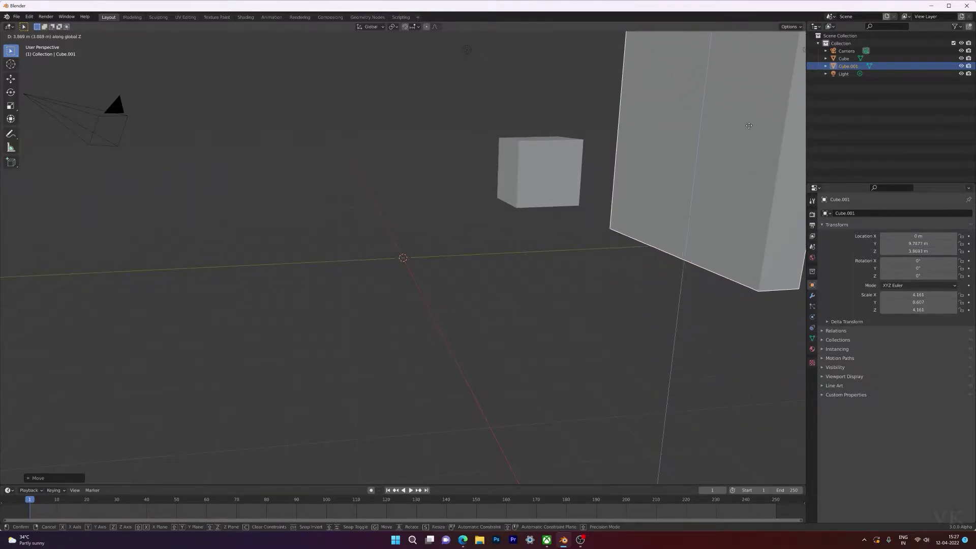
{"action": "left_click", "coordinate": [750, 125]}
{"action": "middle_click_drag", "start_coordinate": [749, 125], "coordinate": [689, 210]}
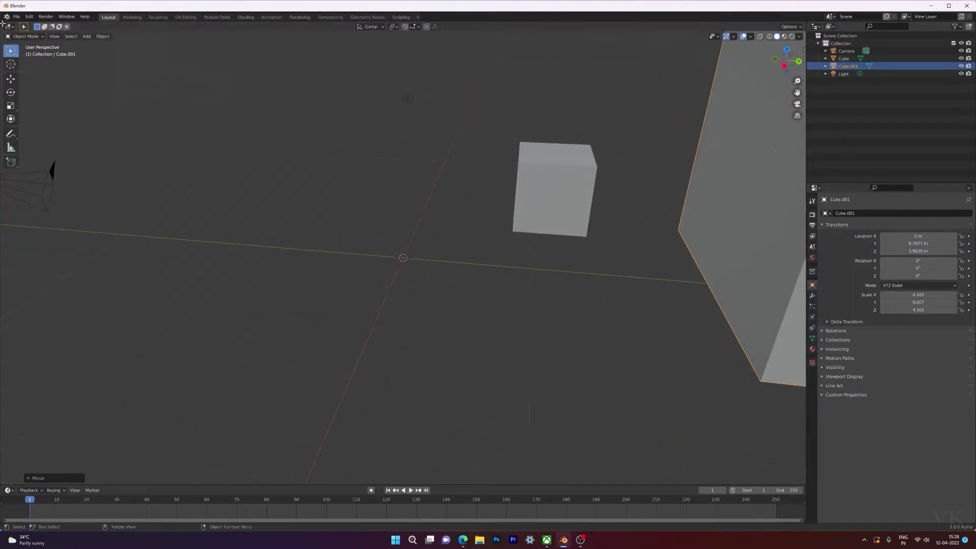
Add a plane and scale it to 4.008.
{"action": "left_click", "coordinate": [102, 36]}
{"action": "mouse_move", "coordinate": [86, 38]}
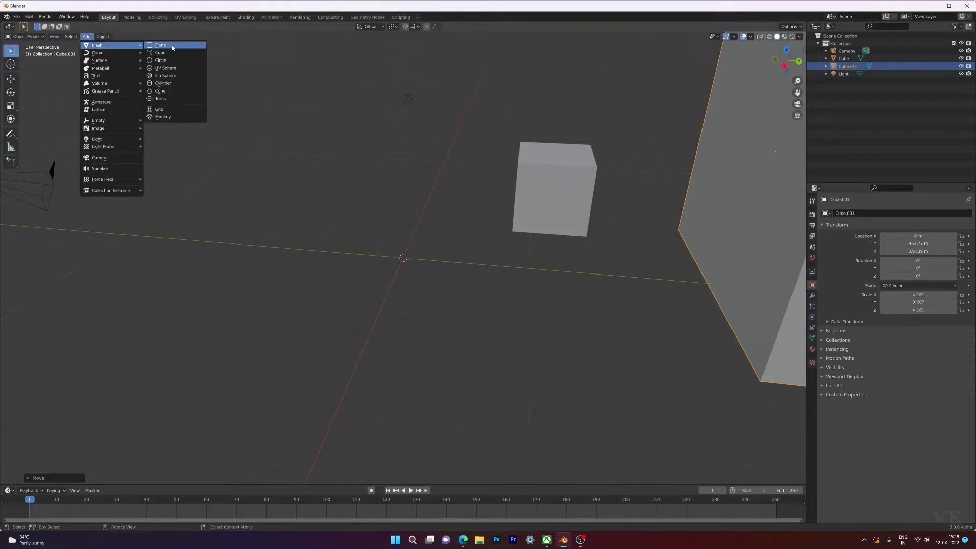
{"action": "left_click", "coordinate": [172, 48]}
{"action": "key", "text": "s"}
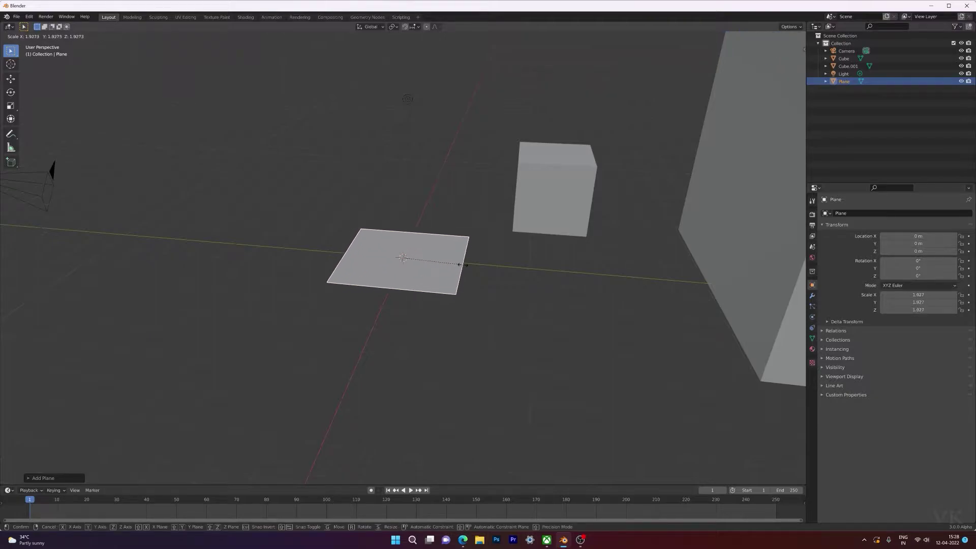
{"action": "left_click", "coordinate": [496, 285]}
{"action": "mouse_move", "coordinate": [496, 285]}
{"action": "middle_mouse_down"}
{"action": "mouse_move", "coordinate": [499, 273]}
{"action": "mouse_move", "coordinate": [527, 277]}
{"action": "mouse_move", "coordinate": [508, 270]}
{"action": "middle_mouse_up"}
{"action": "key", "text": "s"}
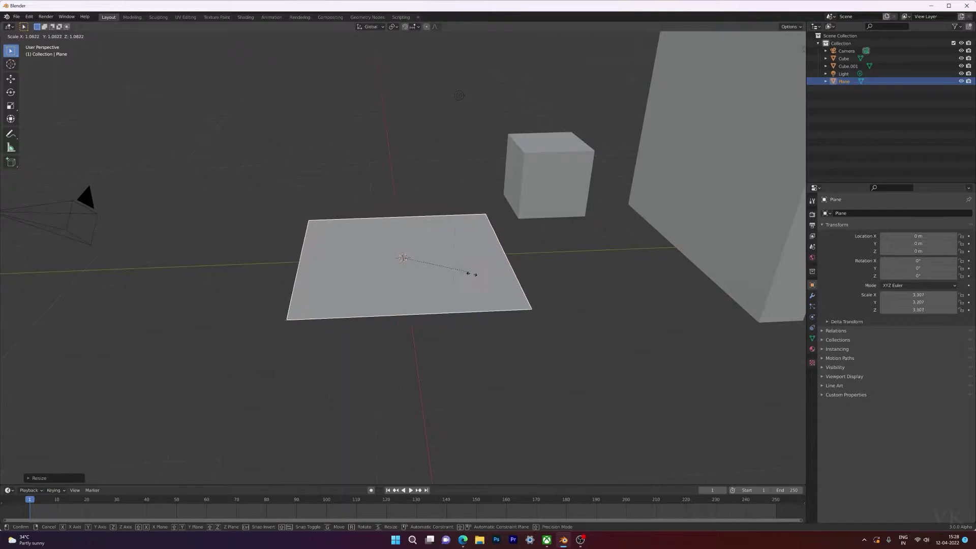
{"action": "left_click", "coordinate": [481, 281]}
Stand the plane upright by rotating it 90.9° around X.
{"action": "key", "text": "r"}
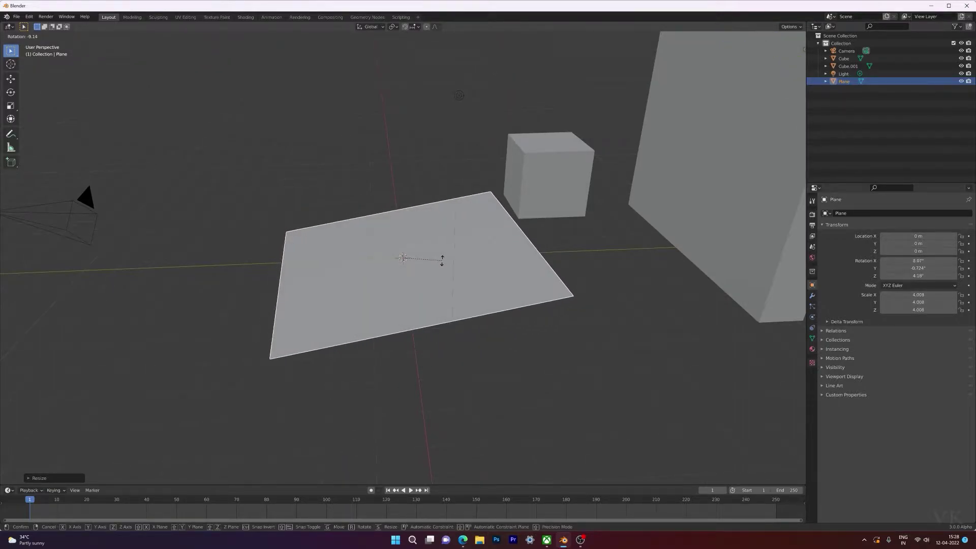
{"action": "key", "text": "x"}
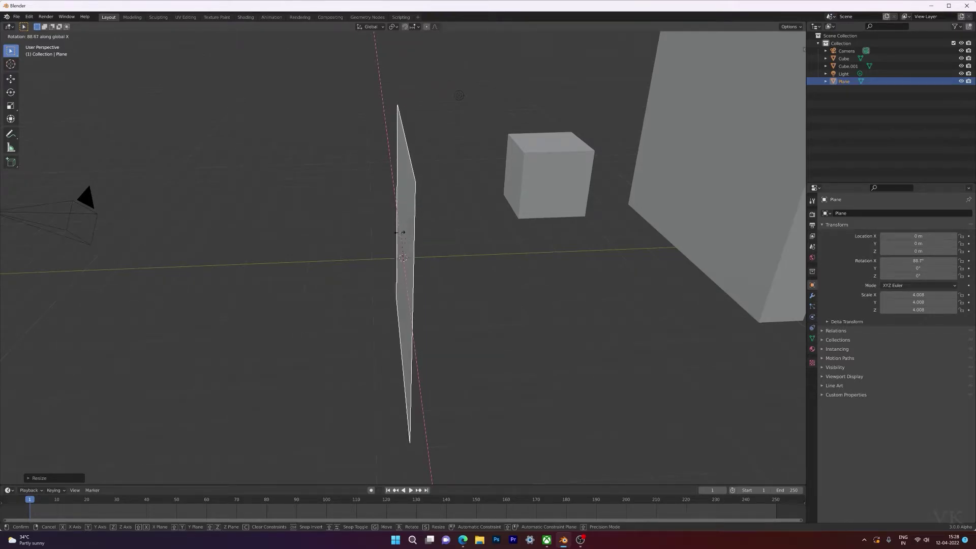
{"action": "left_click", "coordinate": [354, 232]}
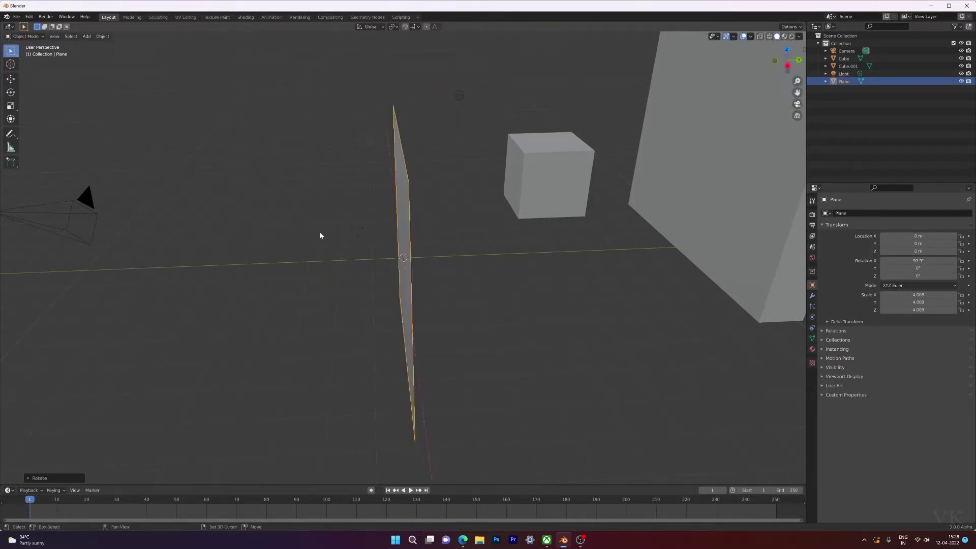
{"action": "mouse_move", "coordinate": [553, 246]}
{"action": "middle_mouse_down"}
{"action": "mouse_move", "coordinate": [514, 236]}
{"action": "mouse_move", "coordinate": [539, 236]}
{"action": "middle_mouse_up"}
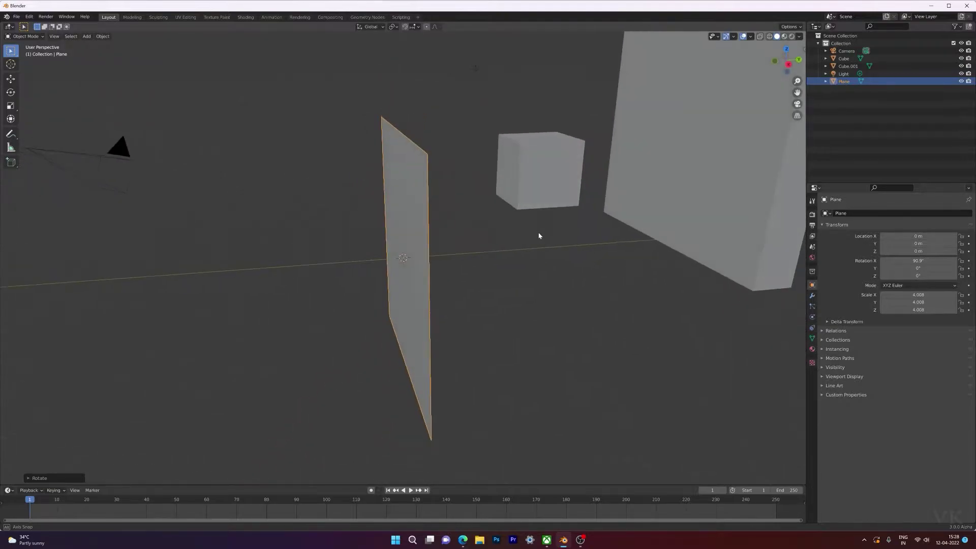
Raise the upright plane to Z 4.37 m.
{"action": "key", "text": "r"}
{"action": "key", "text": "g"}
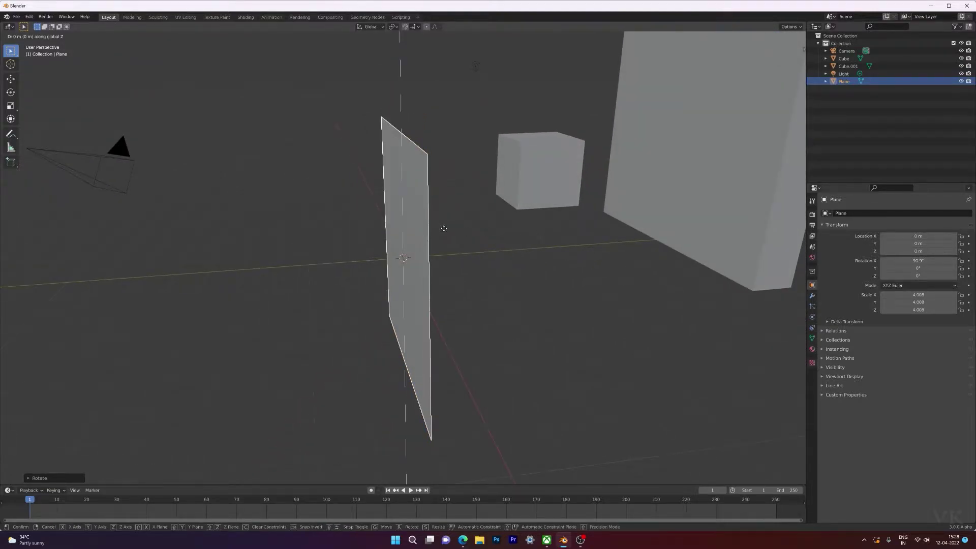
{"action": "key", "text": "z"}
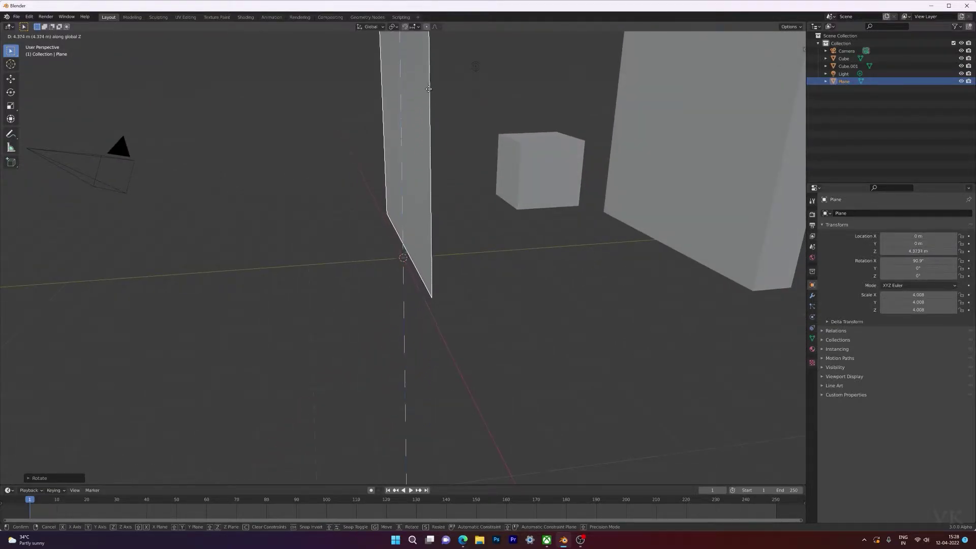
{"action": "left_click", "coordinate": [428, 90]}
{"action": "middle_click_drag", "start_coordinate": [535, 204], "coordinate": [395, 198]}
Select the plane and switch it into Edit Mode.
{"action": "left_click", "coordinate": [388, 191]}
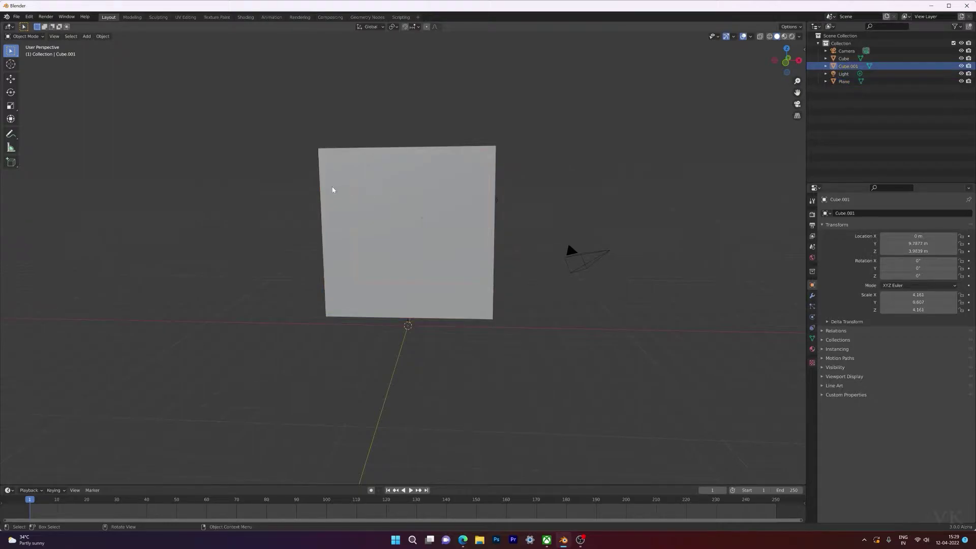
{"action": "left_click", "coordinate": [349, 253]}
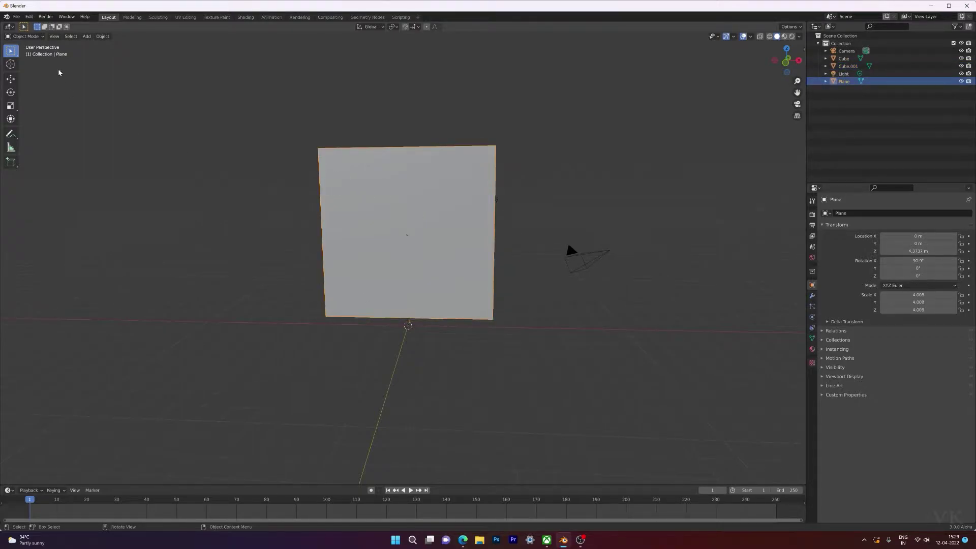
{"action": "left_click", "coordinate": [33, 37]}
{"action": "left_click", "coordinate": [25, 54]}
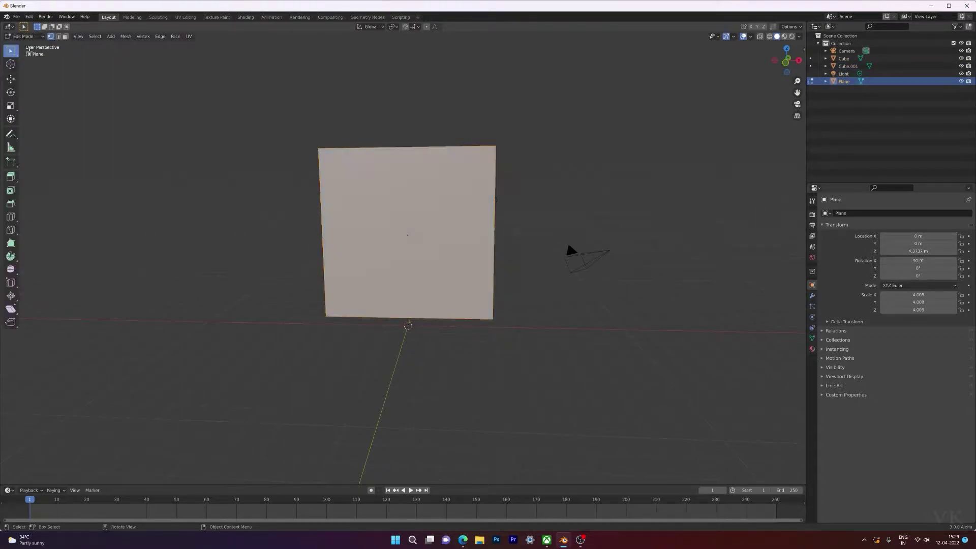
Subdivide the plane's mesh with 10 cuts.
{"action": "right_click", "coordinate": [397, 187]}
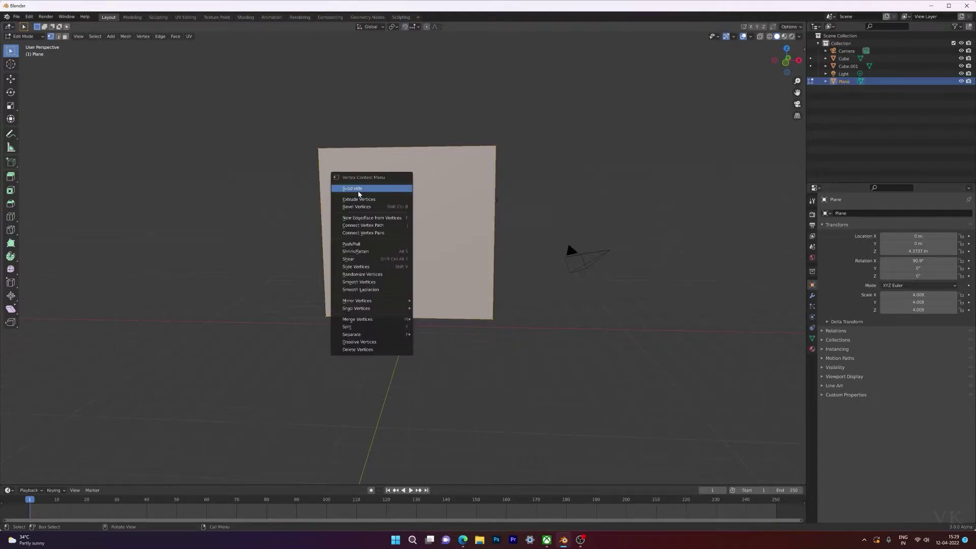
{"action": "left_click", "coordinate": [358, 189]}
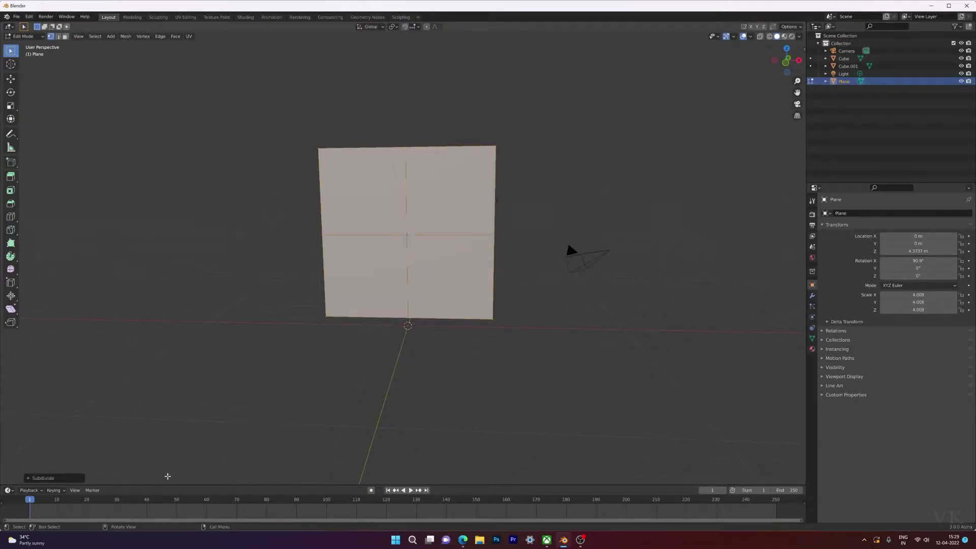
{"action": "left_click", "coordinate": [27, 478]}
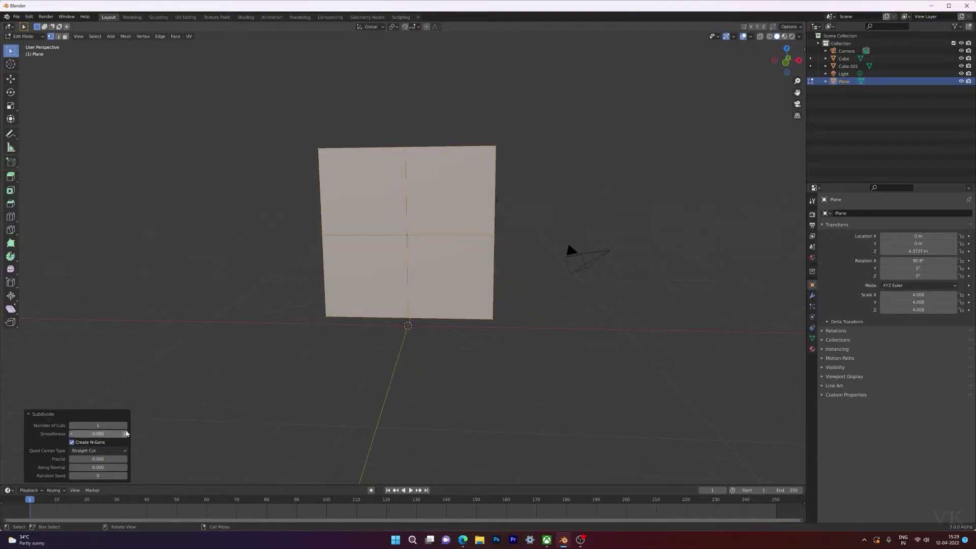
{"action": "left_click", "coordinate": [125, 426]}
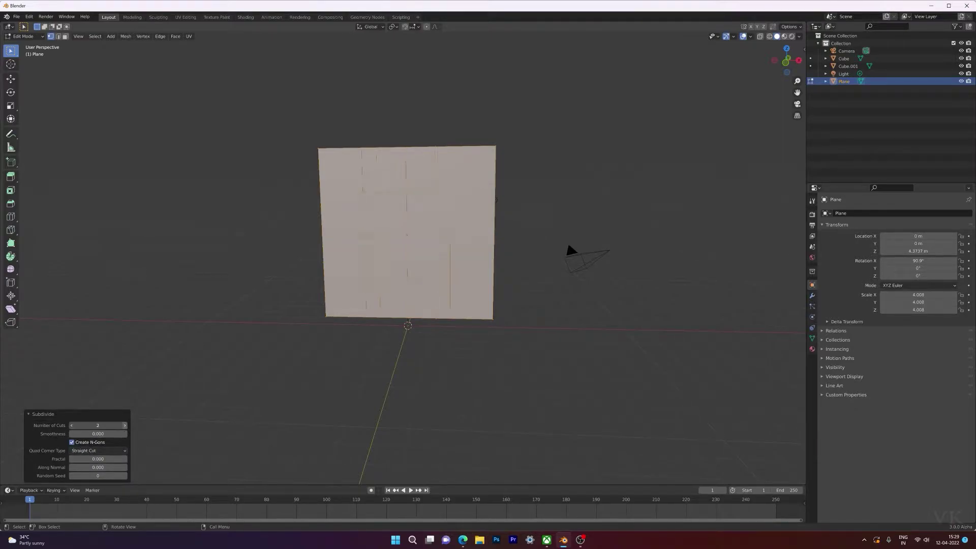
{"action": "left_click", "coordinate": [125, 425]}
{"action": "left_click", "coordinate": [124, 426]}
{"action": "left_click", "coordinate": [125, 426]}
{"action": "left_click", "coordinate": [124, 426]}
{"action": "left_click", "coordinate": [125, 426]}
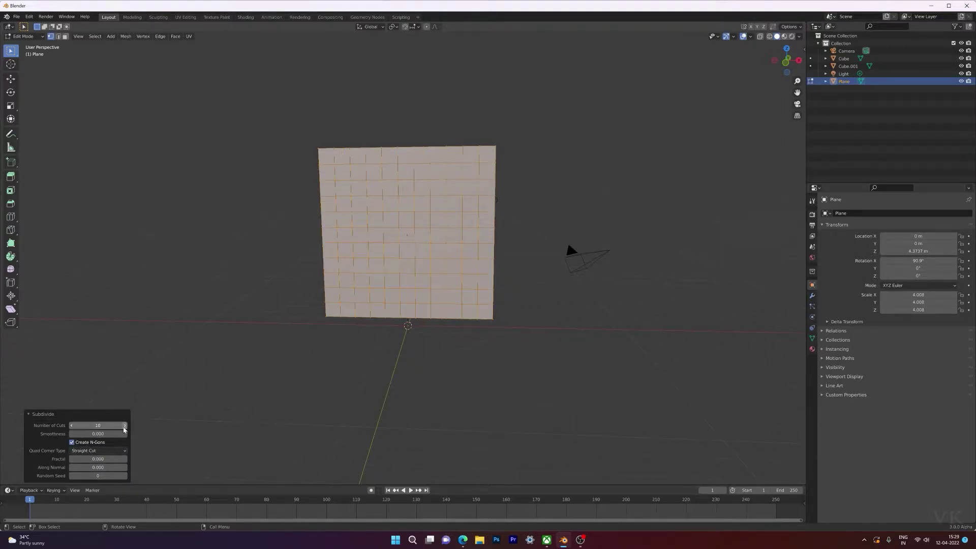
Subdivide the plane again with 3 cuts and return to Object Mode.
{"action": "right_click", "coordinate": [404, 180]}
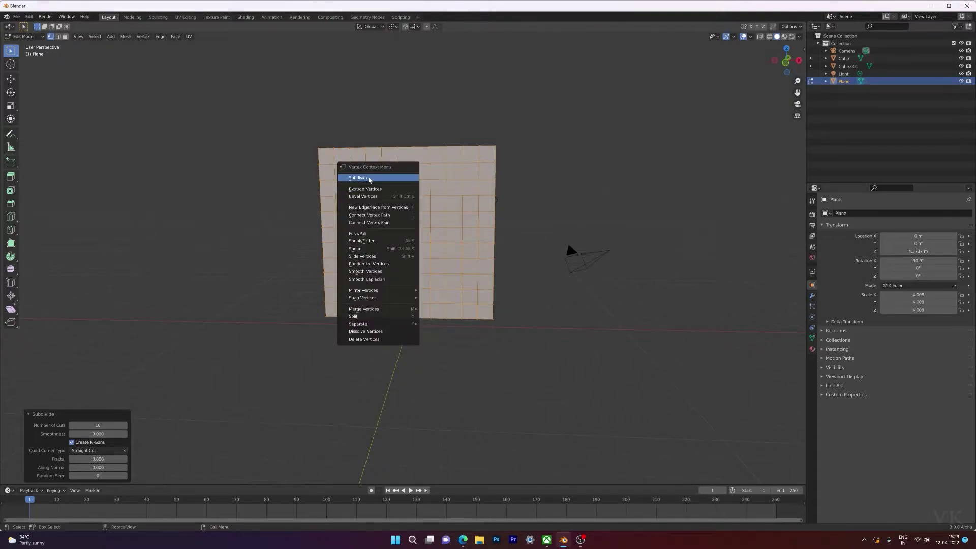
{"action": "left_click", "coordinate": [369, 178]}
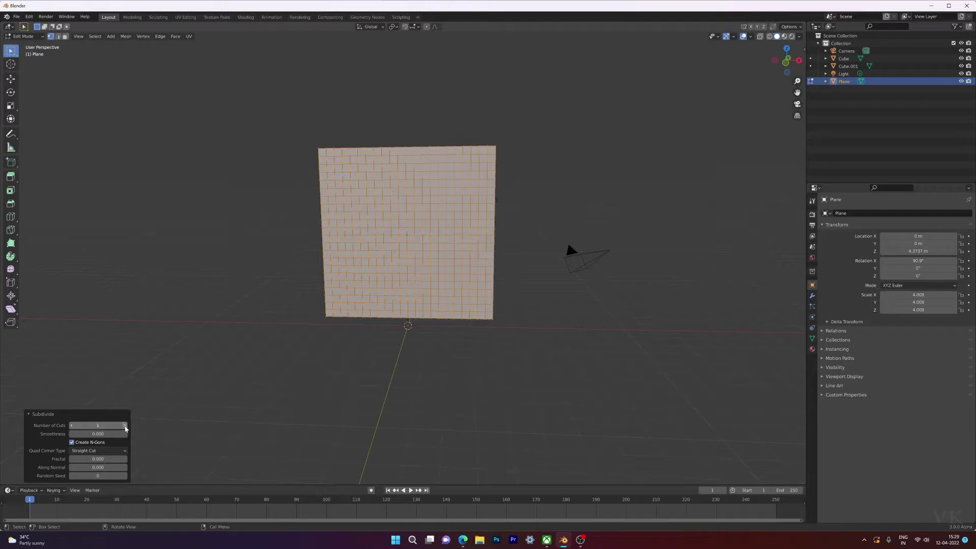
{"action": "left_click", "coordinate": [124, 426]}
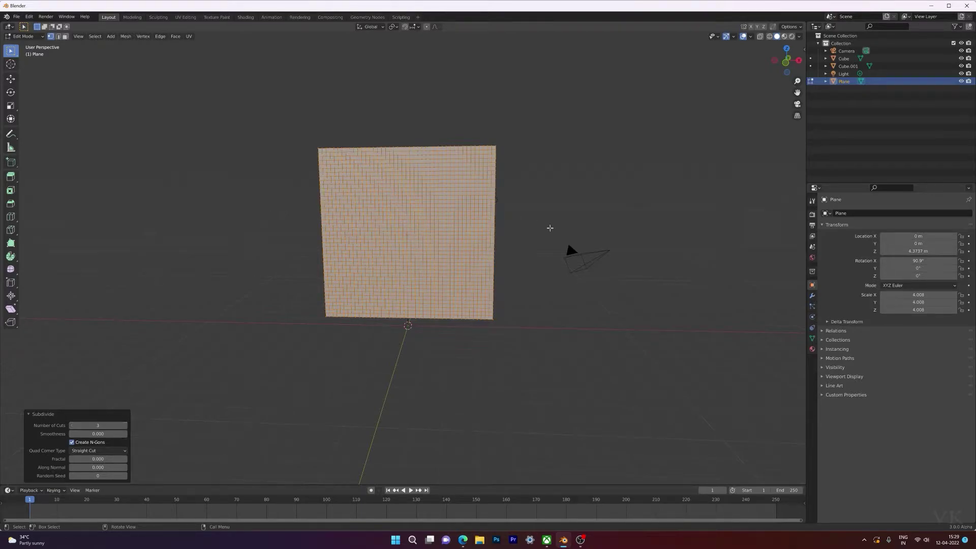
{"action": "middle_click_drag", "start_coordinate": [549, 258], "coordinate": [527, 258]}
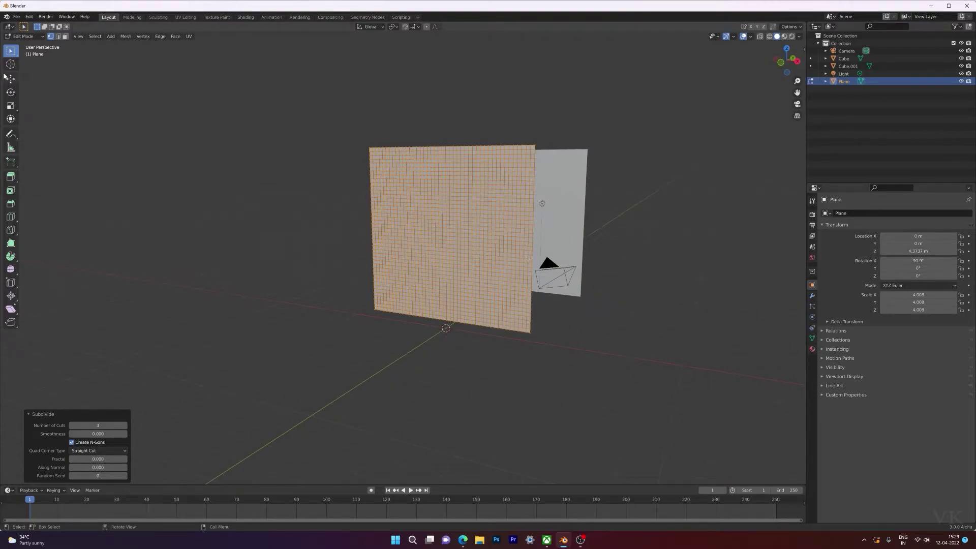
{"action": "left_click", "coordinate": [23, 36]}
Add Cloth physics to the plane using the Cotton preset.
{"action": "left_click", "coordinate": [22, 41]}
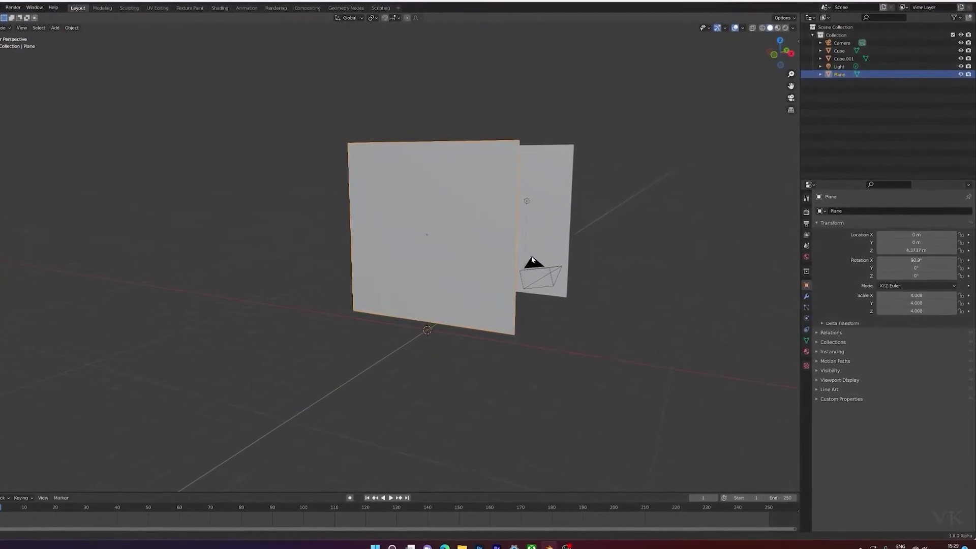
{"action": "middle_click_drag", "start_coordinate": [488, 254], "coordinate": [484, 187]}
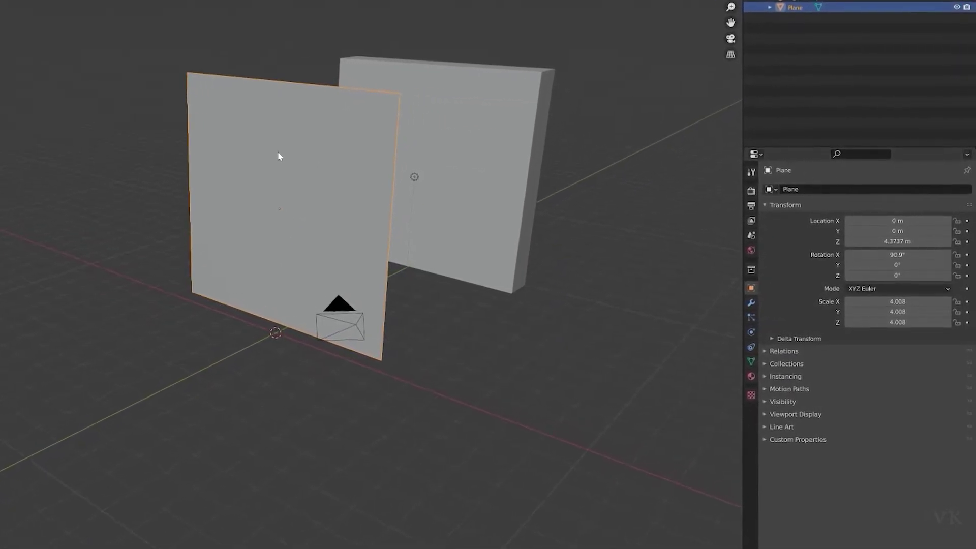
{"action": "left_click", "coordinate": [748, 333]}
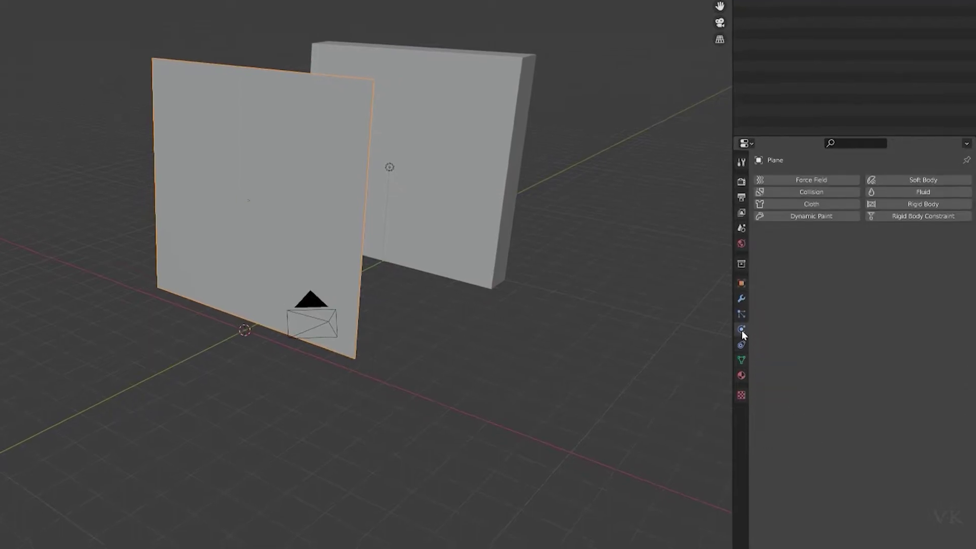
{"action": "left_click", "coordinate": [811, 192]}
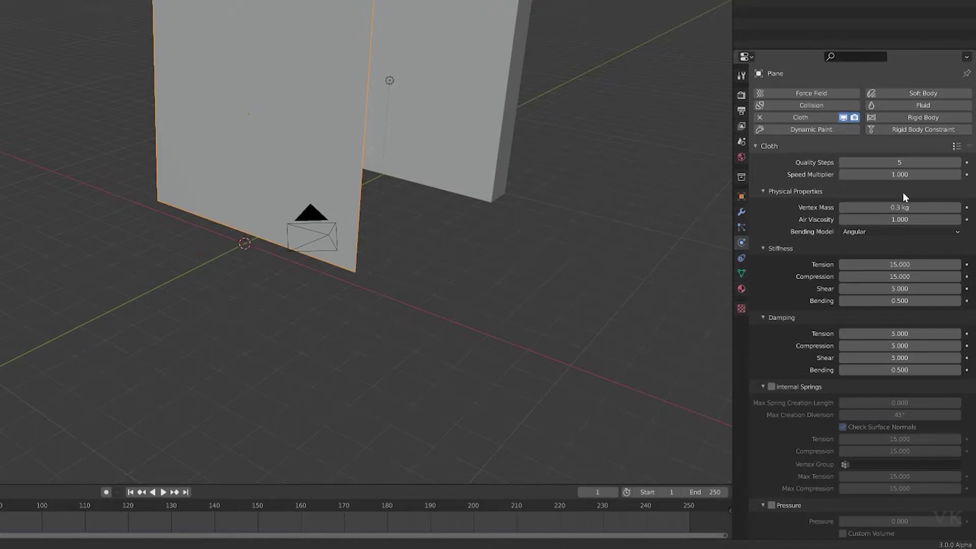
{"action": "left_click", "coordinate": [956, 145]}
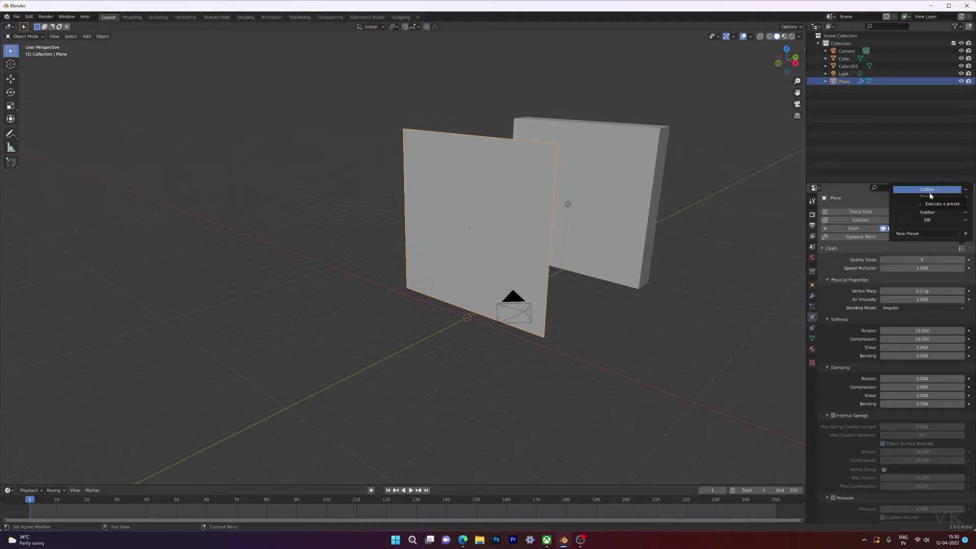
{"action": "left_click", "coordinate": [928, 191]}
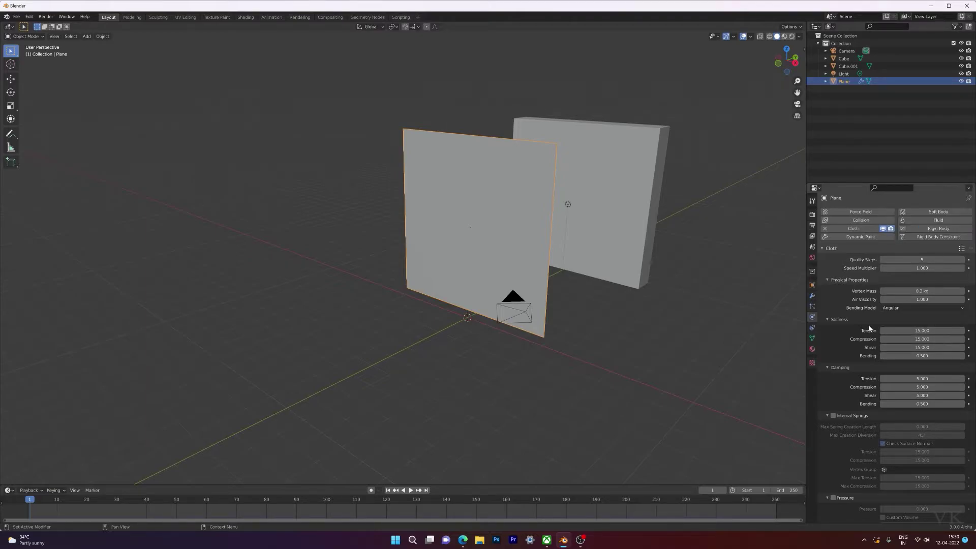
Play the animation to watch the cloth fall, then stop playback.
{"action": "mouse_move", "coordinate": [590, 283]}
{"action": "middle_mouse_down"}
{"action": "mouse_move", "coordinate": [537, 279]}
{"action": "mouse_move", "coordinate": [583, 275]}
{"action": "middle_mouse_up"}
{"action": "key", "text": "space"}
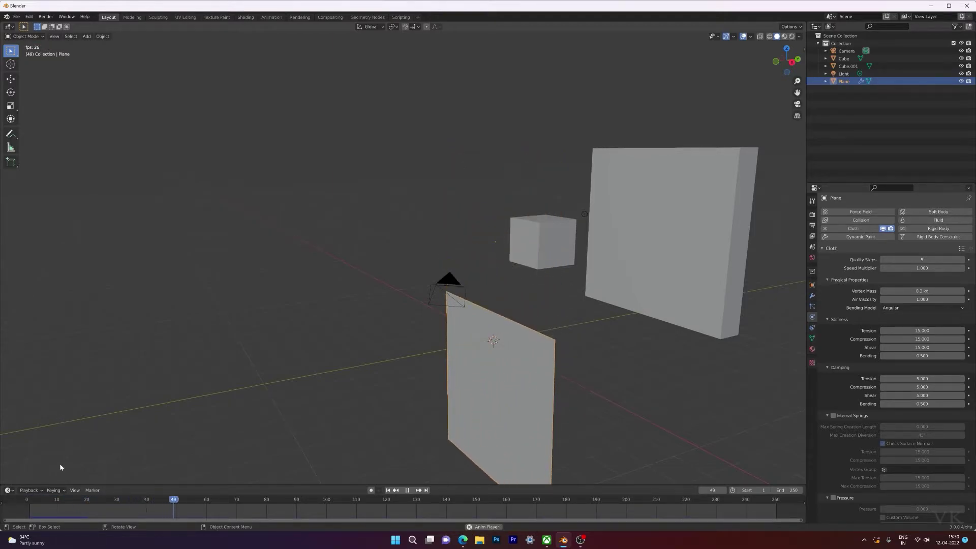
{"action": "key", "text": "Escape"}
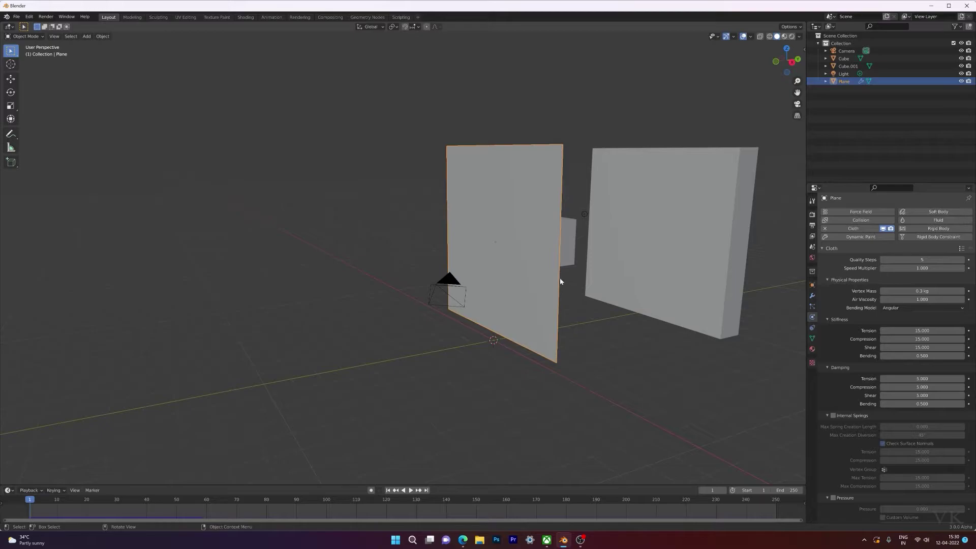
Put the cloth plane in Edit Mode, frame its top, and deselect all vertices.
{"action": "middle_click_drag", "start_coordinate": [560, 281], "coordinate": [368, 208]}
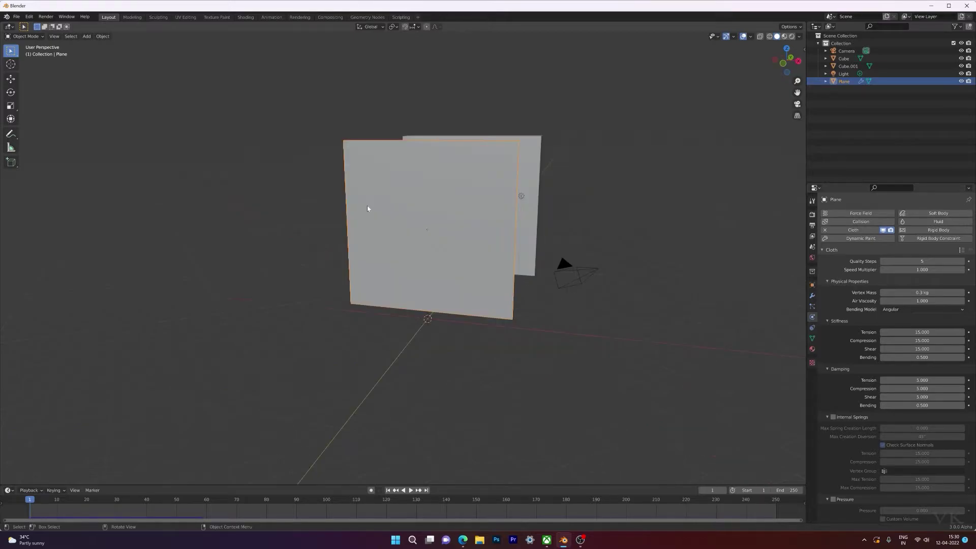
{"action": "left_click", "coordinate": [40, 36]}
{"action": "left_click", "coordinate": [34, 53]}
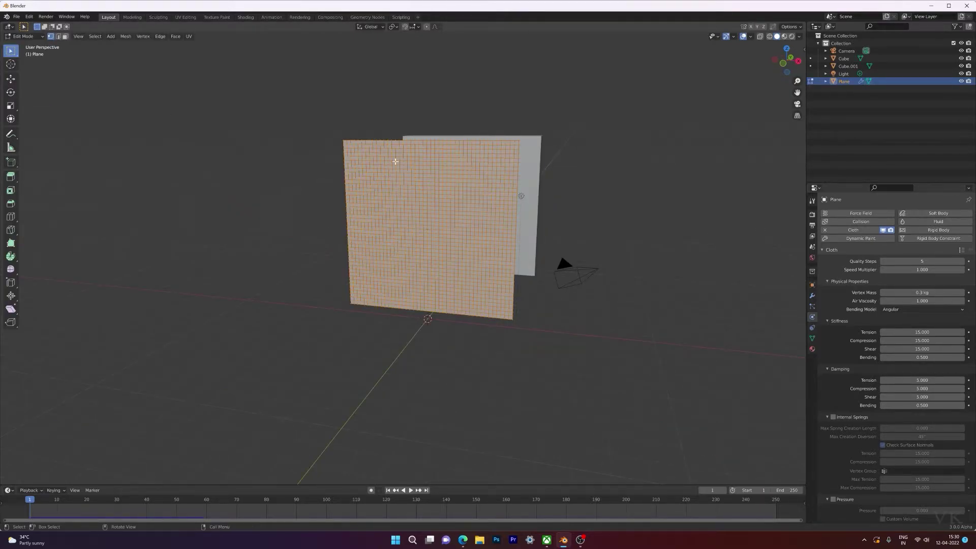
{"action": "scroll", "coordinate": [375, 178], "scroll_direction": "up", "scroll_amount": 3}
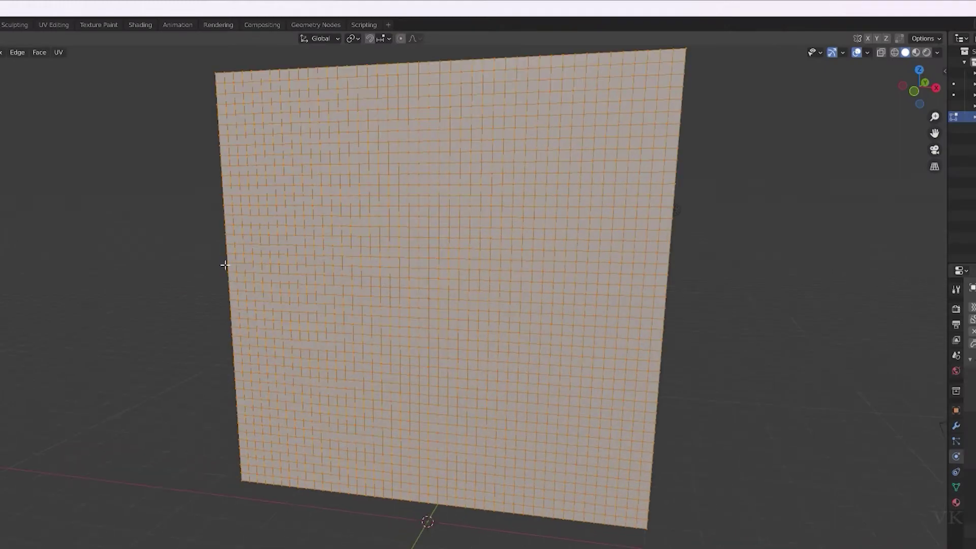
{"action": "middle_click_drag", "start_coordinate": [211, 212], "coordinate": [156, 391], "text": "shift"}
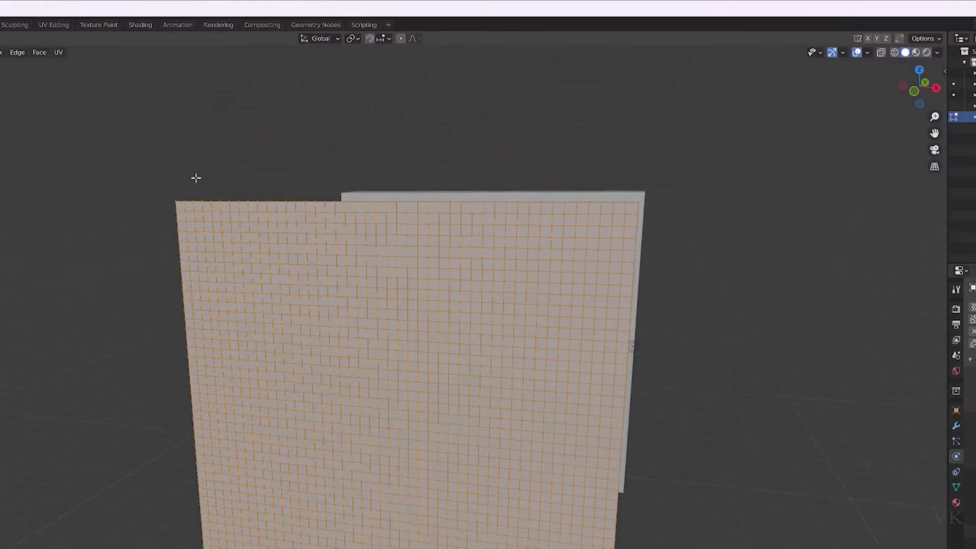
{"action": "left_click_drag", "start_coordinate": [180, 205], "coordinate": [176, 205]}
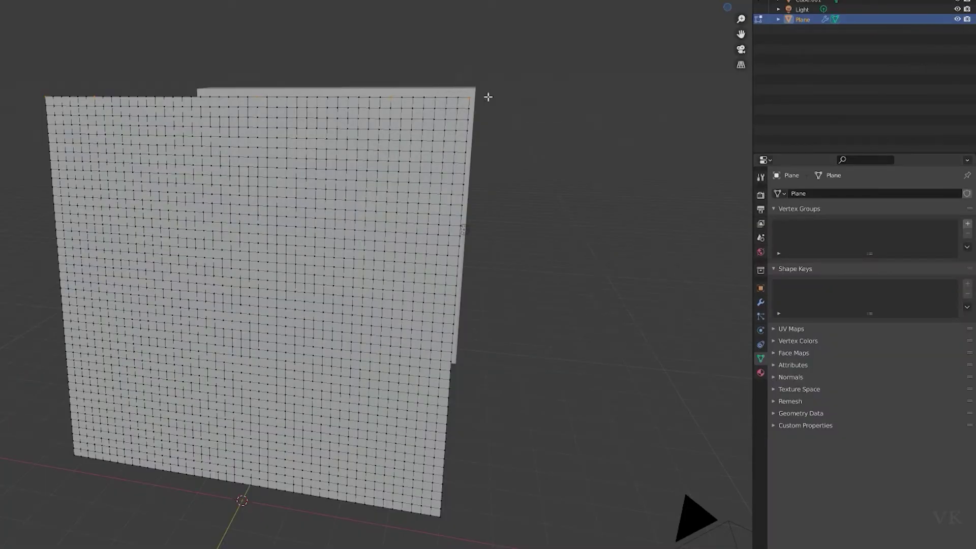
Create the Pin vertex group, then add a second group renamed Unpin.
{"action": "left_click", "coordinate": [967, 224]}
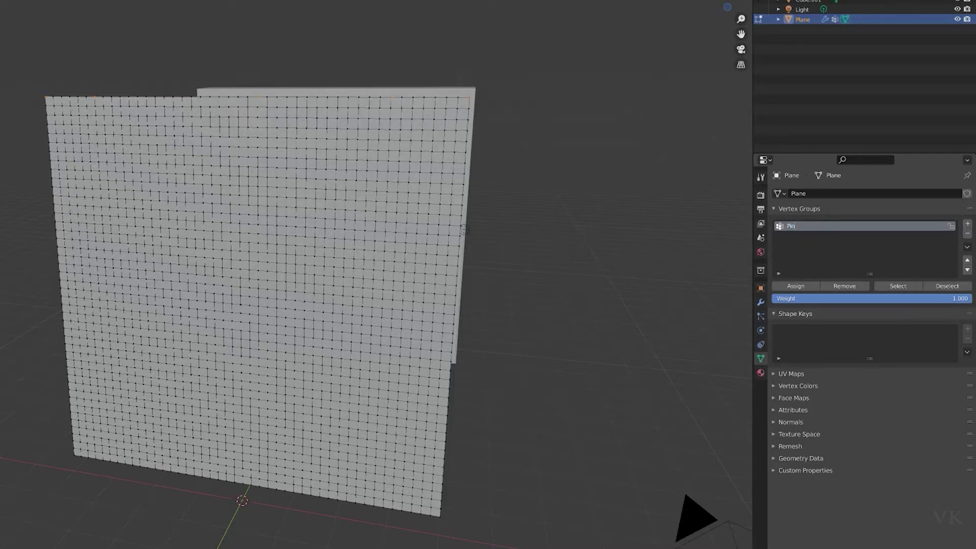
{"action": "left_click", "coordinate": [799, 287]}
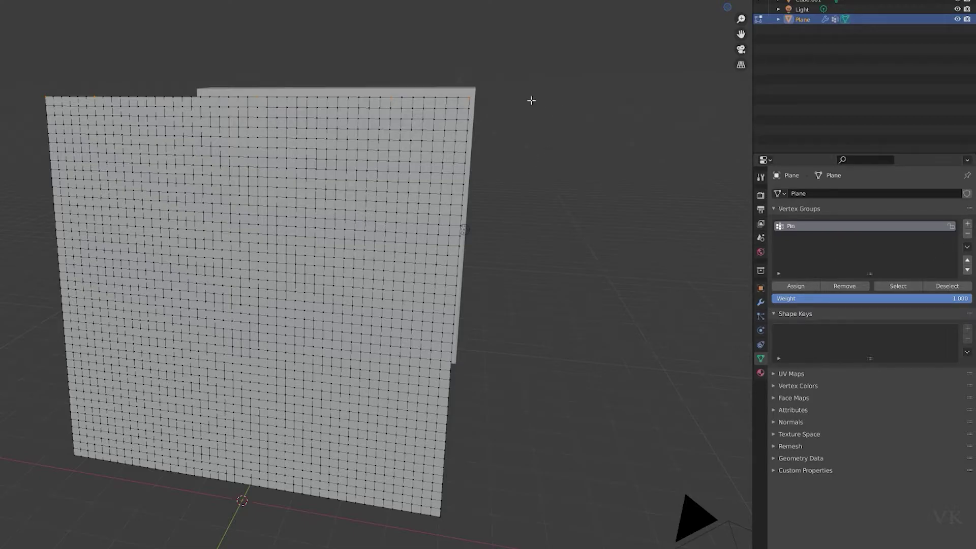
{"action": "left_click", "coordinate": [968, 225]}
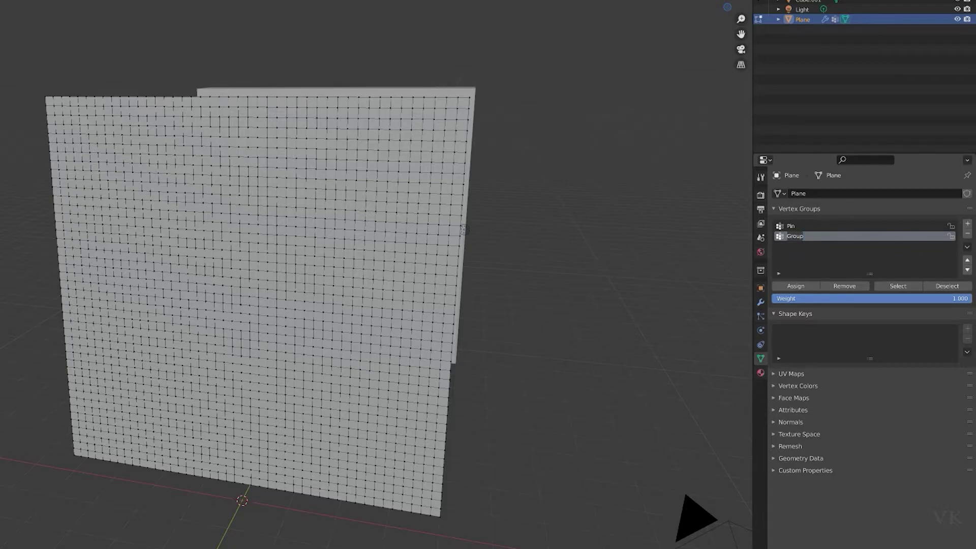
{"action": "type", "text": "Unpin"}
{"action": "key", "text": "Return"}
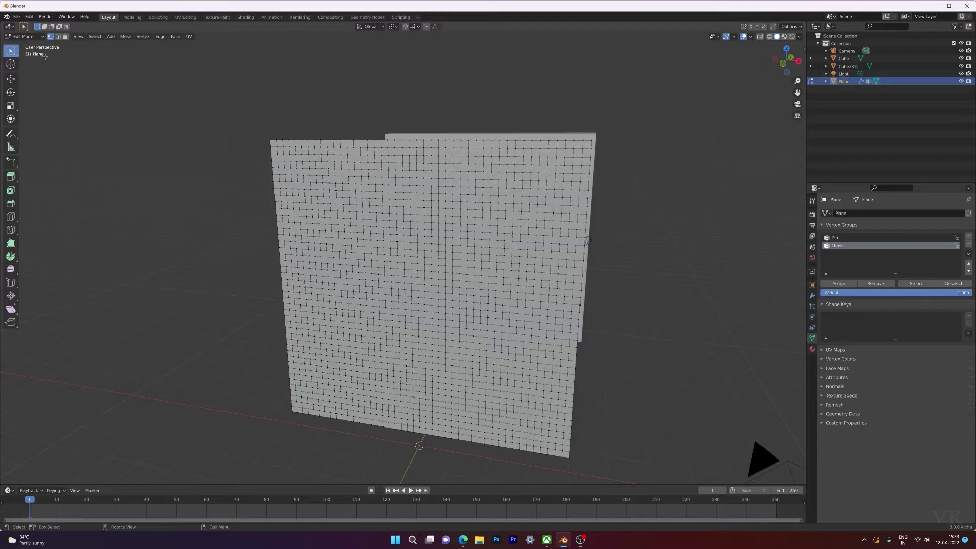
Return to Object Mode and delete the scene's camera.
{"action": "left_click", "coordinate": [38, 38]}
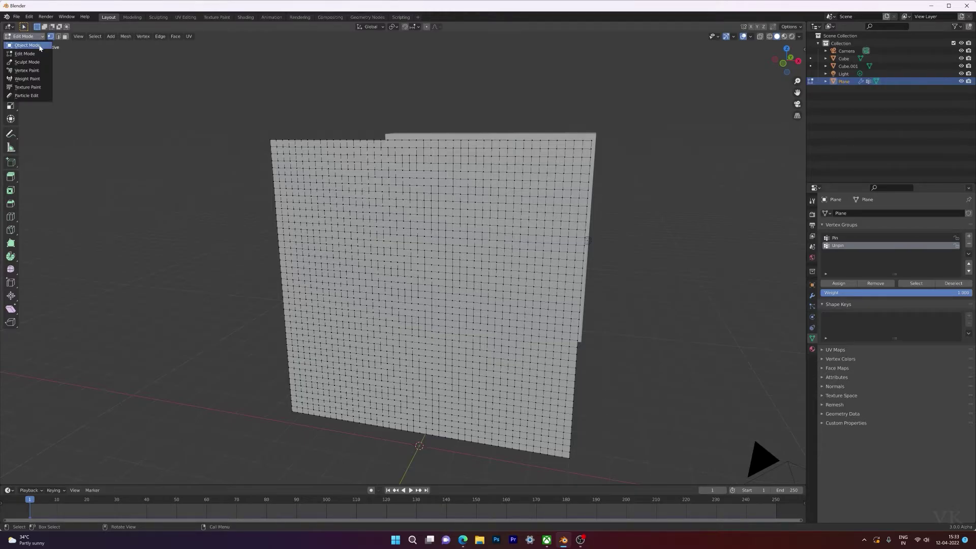
{"action": "left_click", "coordinate": [28, 45]}
{"action": "middle_click_drag", "start_coordinate": [669, 233], "coordinate": [647, 233]}
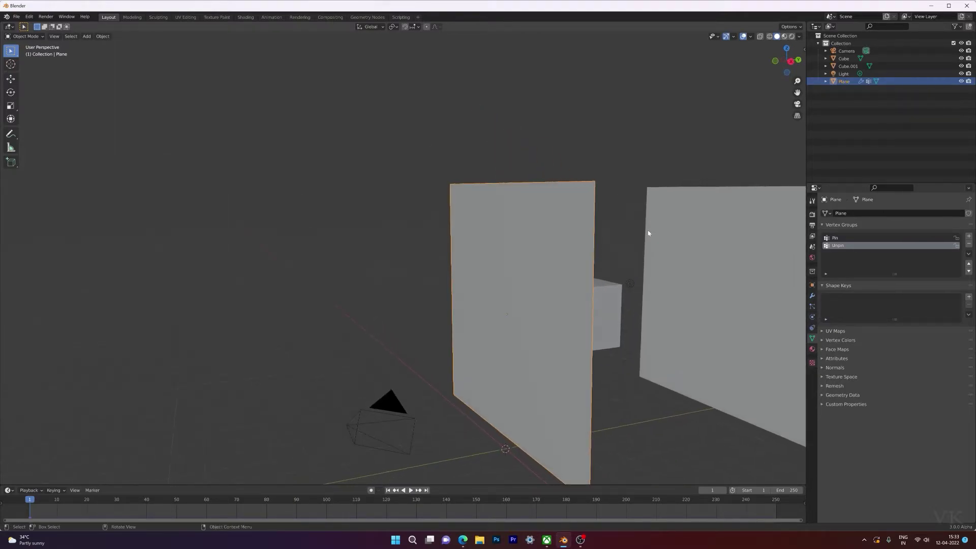
{"action": "scroll", "coordinate": [640, 239], "scroll_direction": "down", "scroll_amount": 2}
{"action": "scroll", "coordinate": [500, 273], "scroll_direction": "down", "scroll_amount": 1}
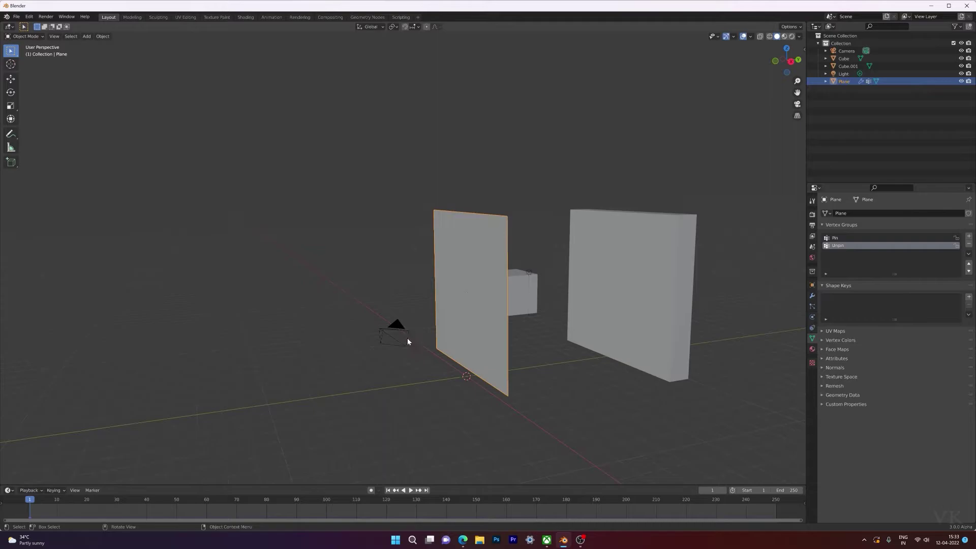
{"action": "left_click", "coordinate": [393, 337]}
{"action": "key", "text": "Delete"}
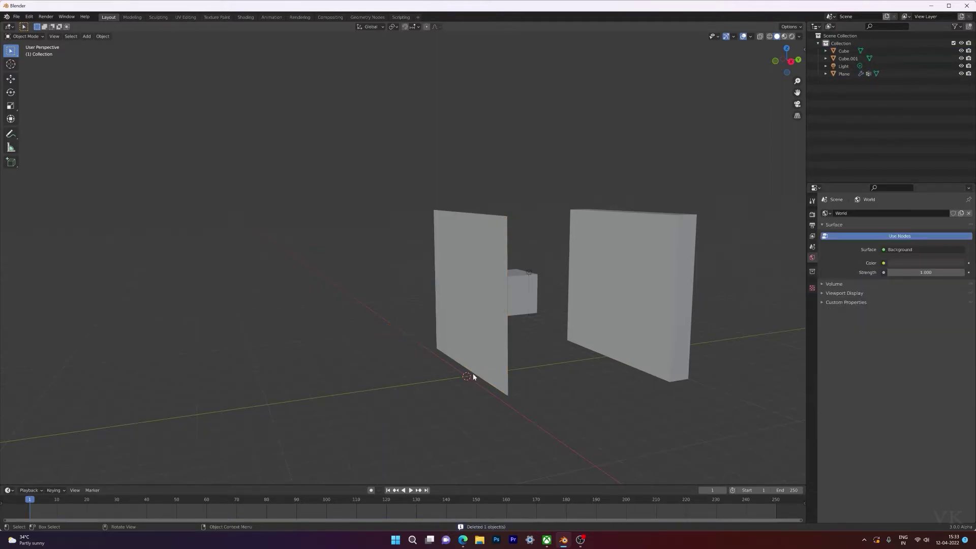
Add a Wind force field and move it along Y to -10.915 m.
{"action": "left_click", "coordinate": [88, 41]}
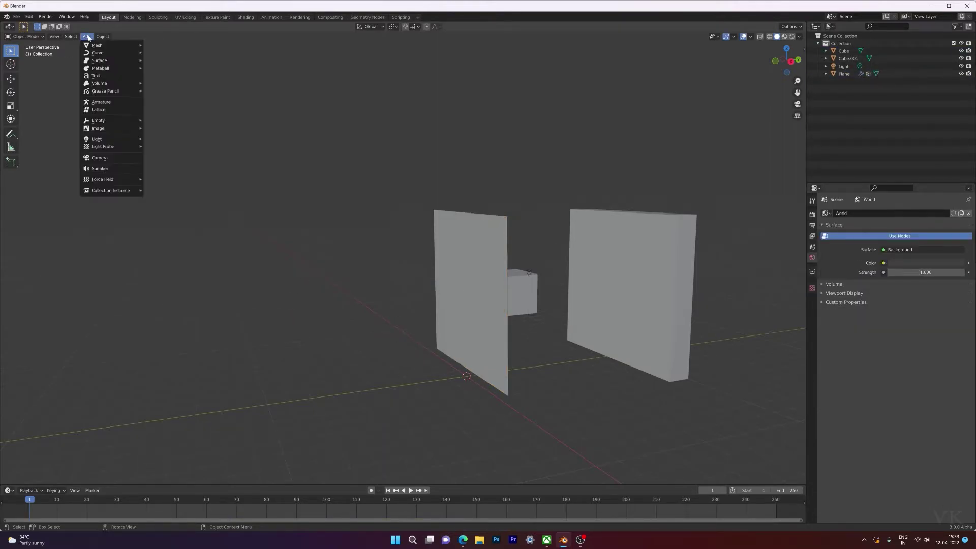
{"action": "mouse_move", "coordinate": [110, 182]}
{"action": "left_click", "coordinate": [169, 190]}
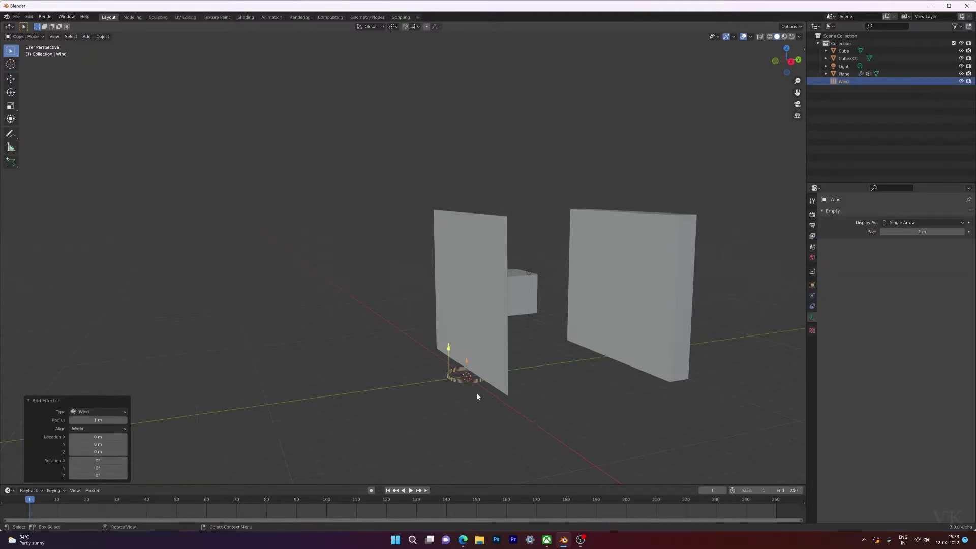
{"action": "key", "text": "g"}
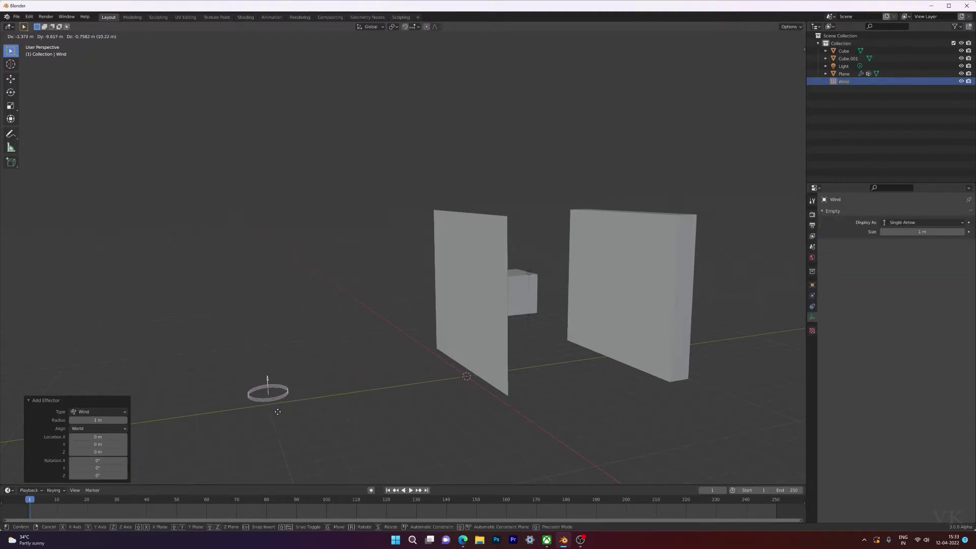
{"action": "key", "text": "y"}
{"action": "left_click", "coordinate": [257, 421]}
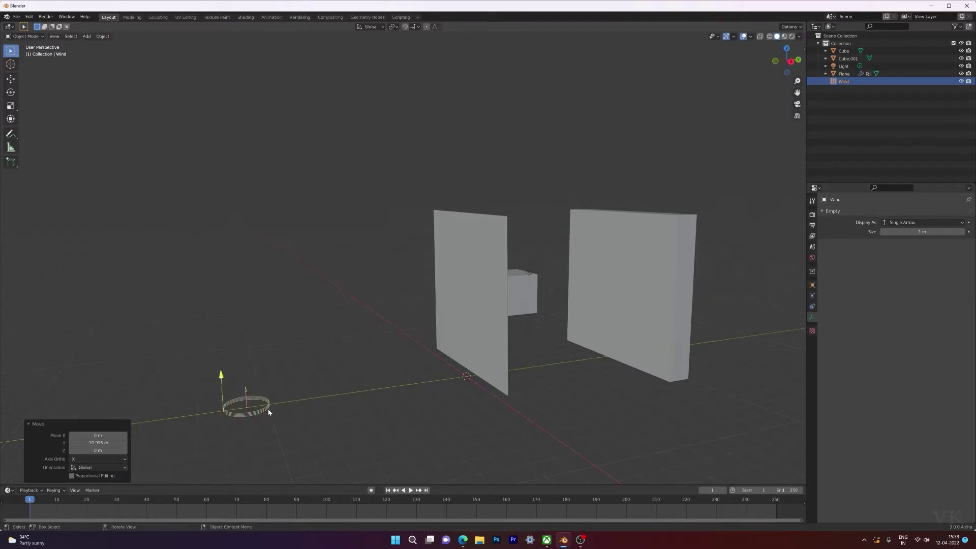
Rotate the wind to -87.7° on X so it aims at the cloth plane.
{"action": "key", "text": "r"}
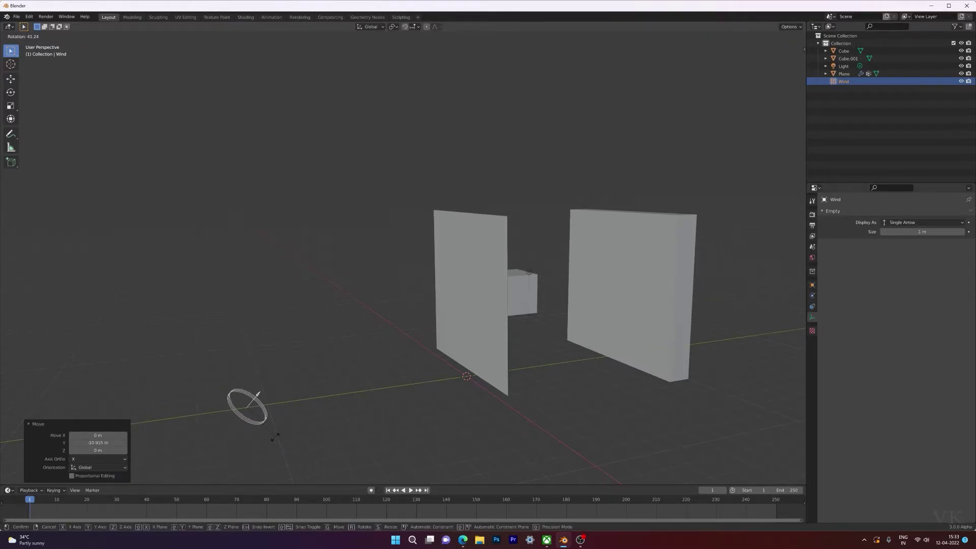
{"action": "key", "text": "x"}
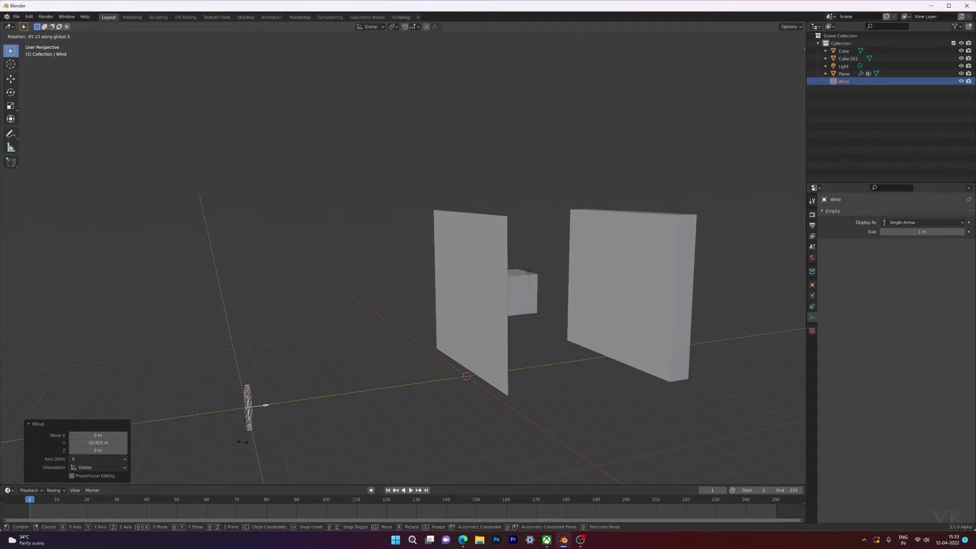
{"action": "left_click", "coordinate": [257, 446]}
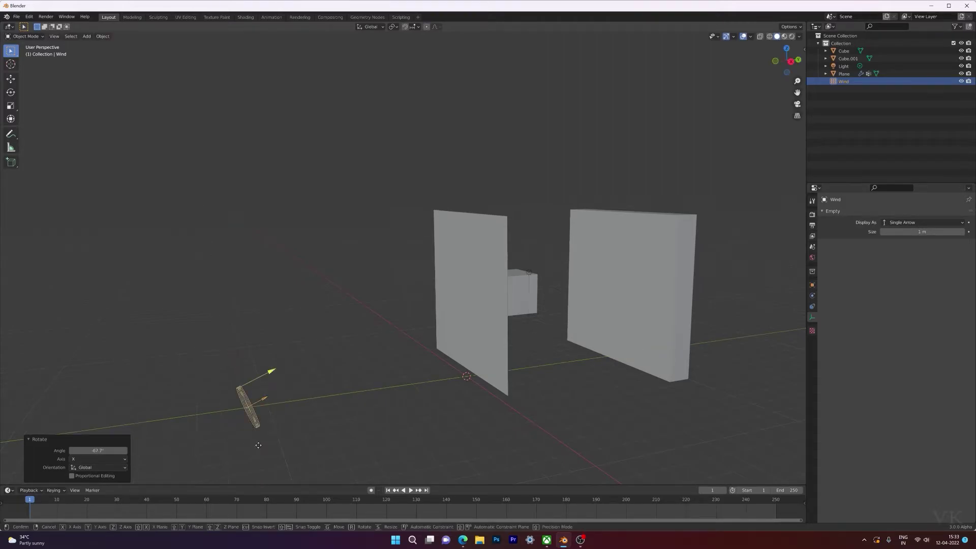
{"action": "key", "text": "r"}
{"action": "key", "text": "x"}
{"action": "left_click", "coordinate": [308, 320]}
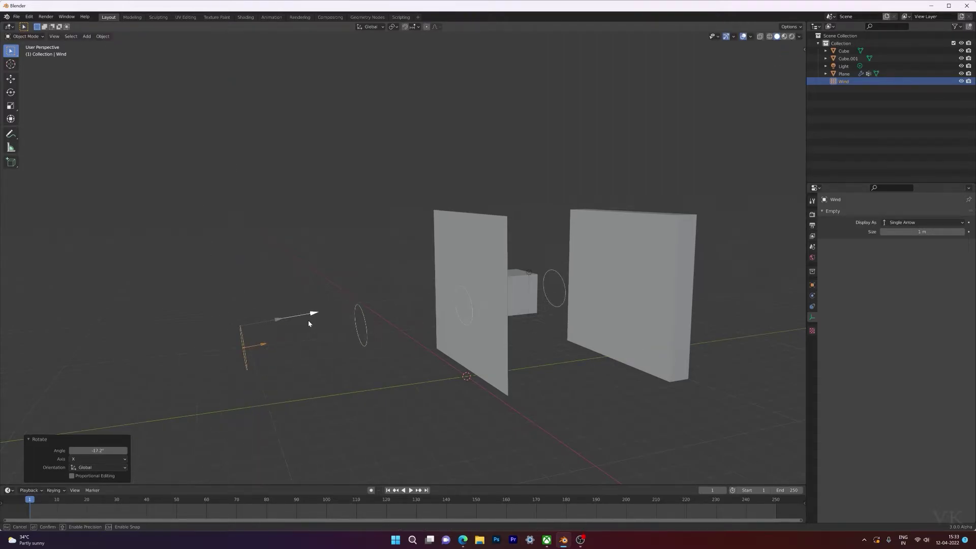
{"action": "left_click", "coordinate": [242, 344]}
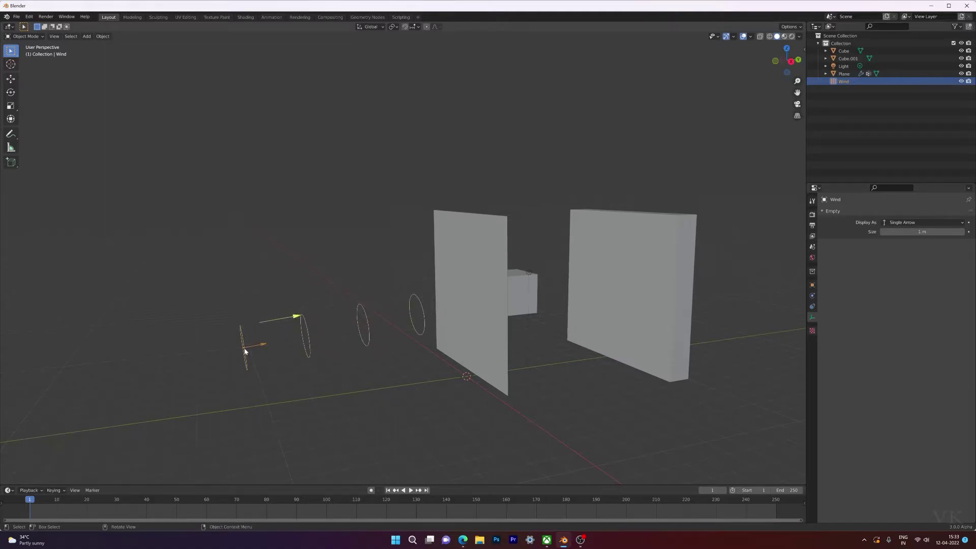
{"action": "left_click", "coordinate": [245, 351]}
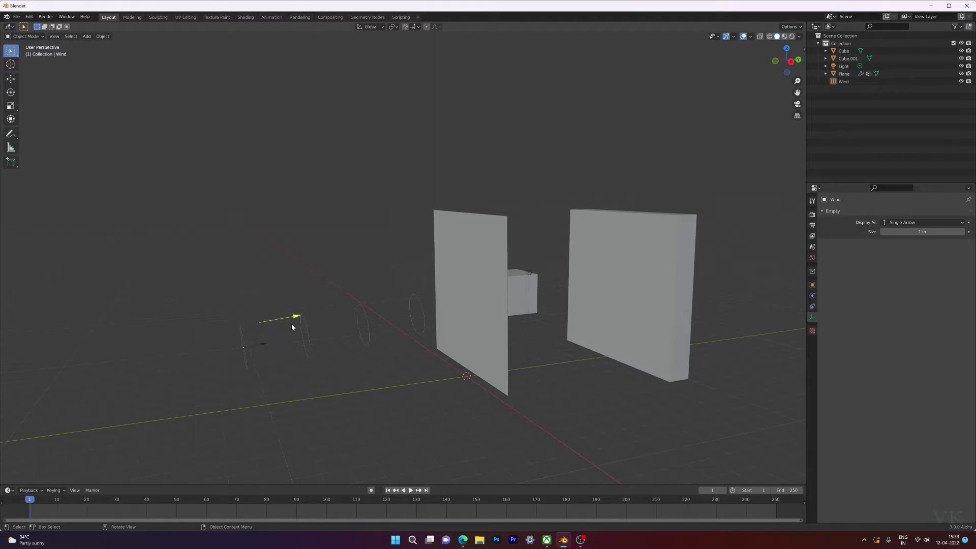
{"action": "left_click", "coordinate": [310, 338]}
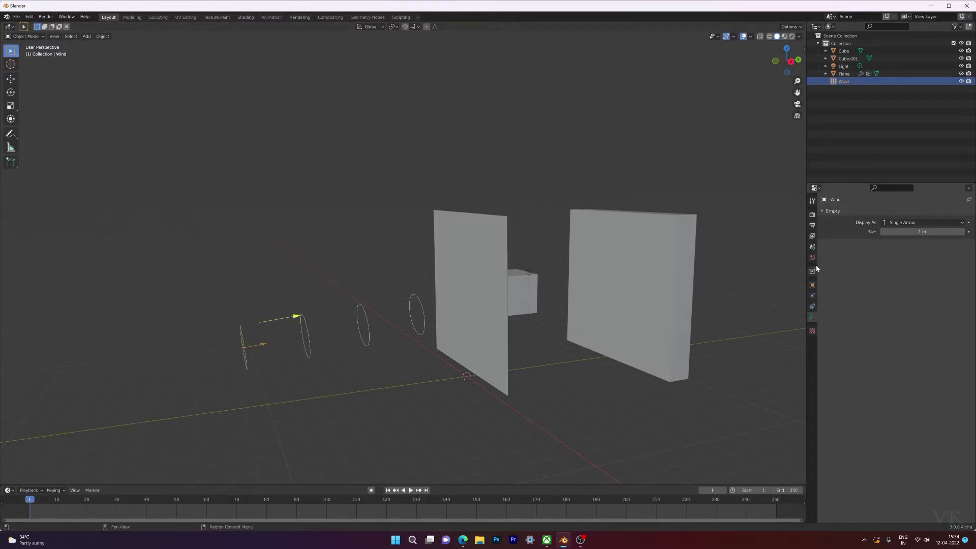
Set the Wind force field's Strength to 2000.
{"action": "left_click", "coordinate": [813, 295]}
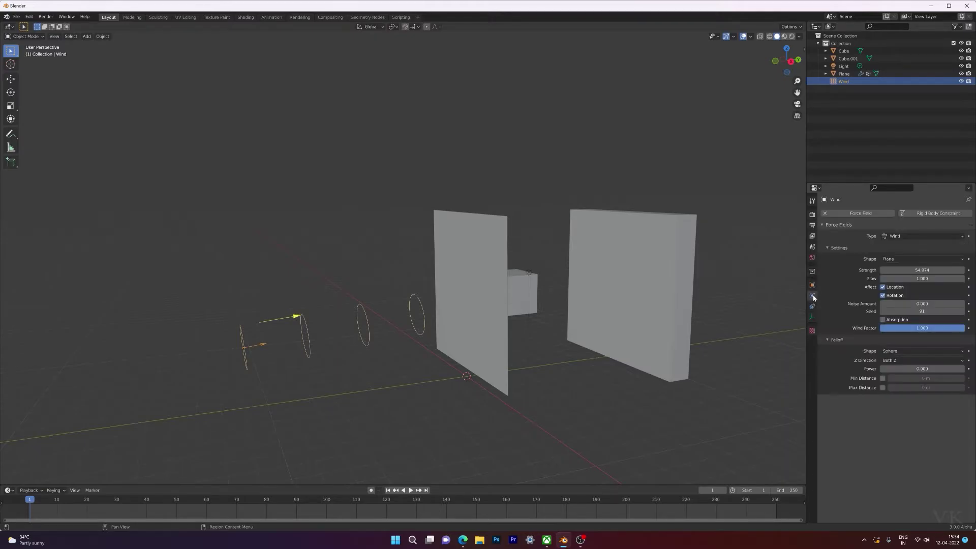
{"action": "left_click", "coordinate": [933, 272]}
{"action": "type", "text": "2000"}
{"action": "key", "text": "Return"}
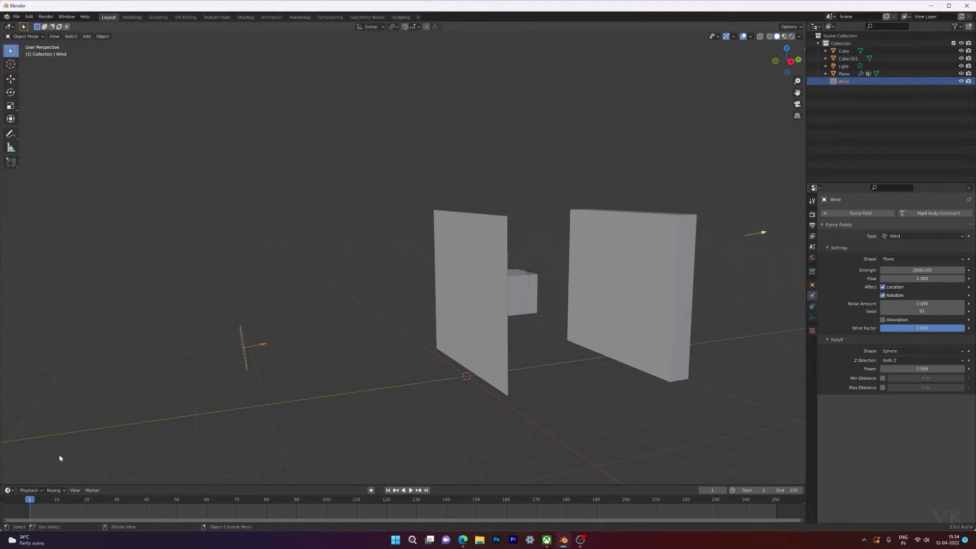
Play the simulation twice to watch the cloth blow away, rewinding each time.
{"action": "key", "text": "space"}
{"action": "key", "text": "Escape"}
{"action": "key", "text": "space"}
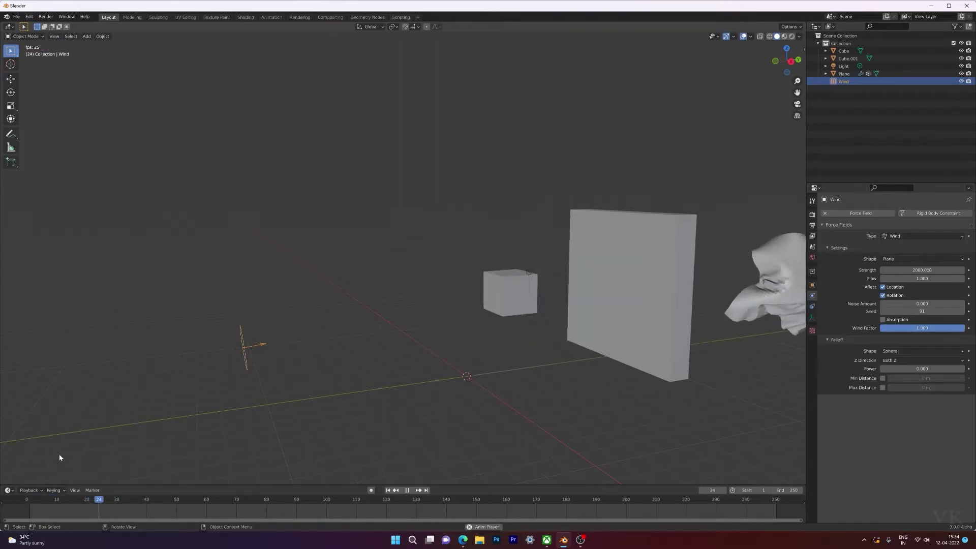
{"action": "key", "text": "Escape"}
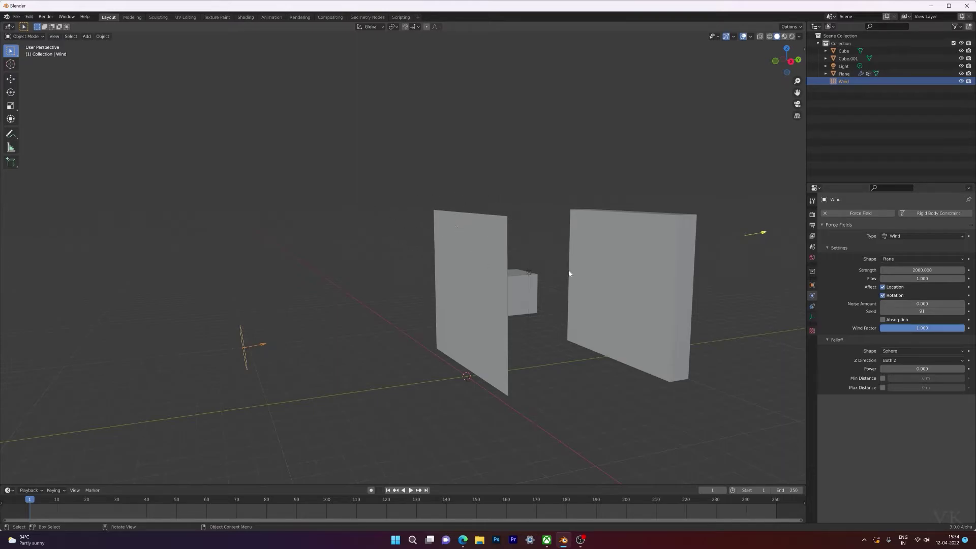
Set the cloth plane's Shape pin group to the Pin vertex group.
{"action": "left_click", "coordinate": [454, 230]}
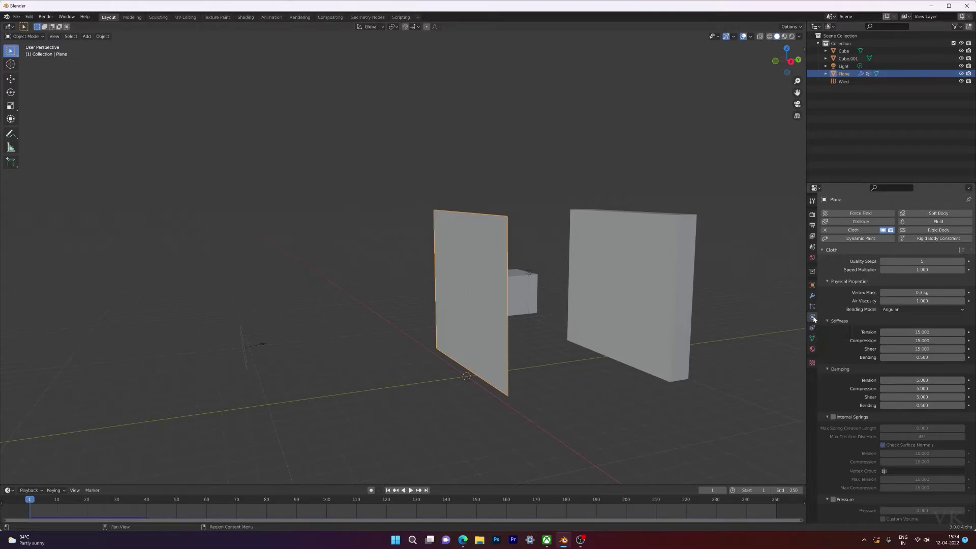
{"action": "scroll", "coordinate": [855, 351], "scroll_direction": "down", "scroll_amount": 4}
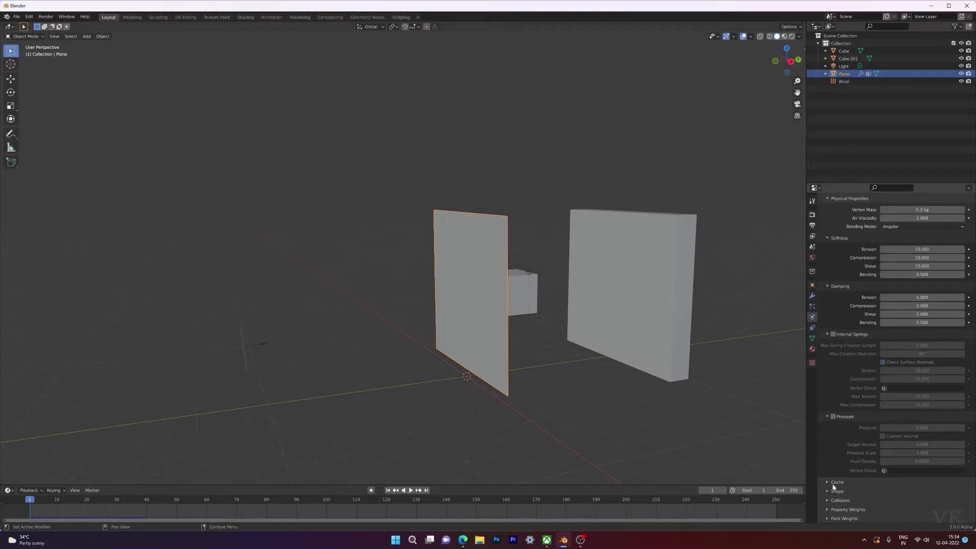
{"action": "left_click", "coordinate": [836, 491]}
{"action": "scroll", "coordinate": [894, 437], "scroll_direction": "down", "scroll_amount": 3}
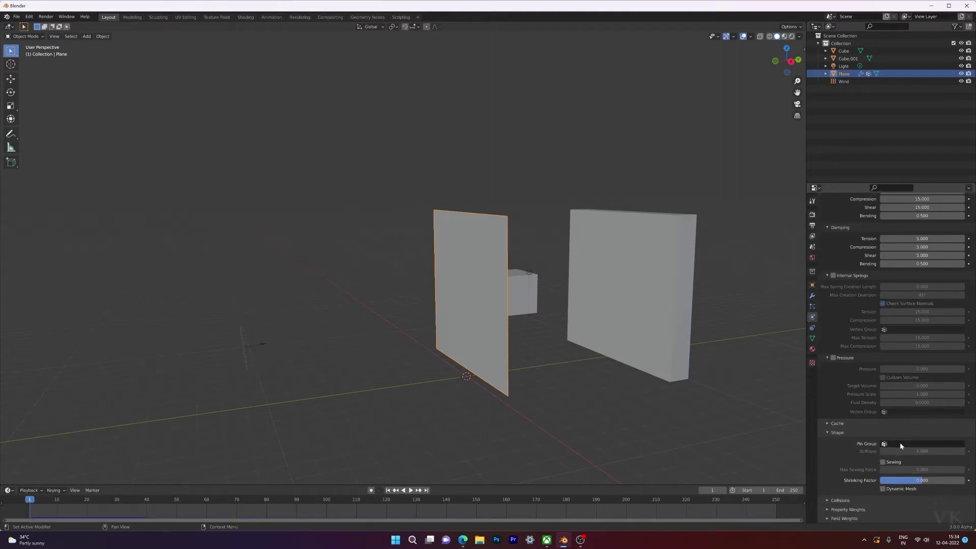
{"action": "left_click", "coordinate": [899, 445]}
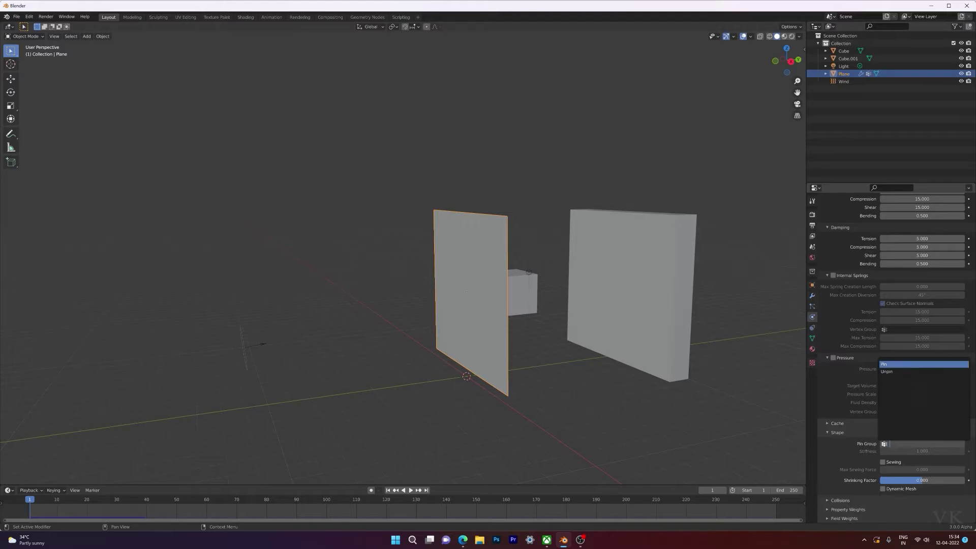
{"action": "key", "text": "Down"}
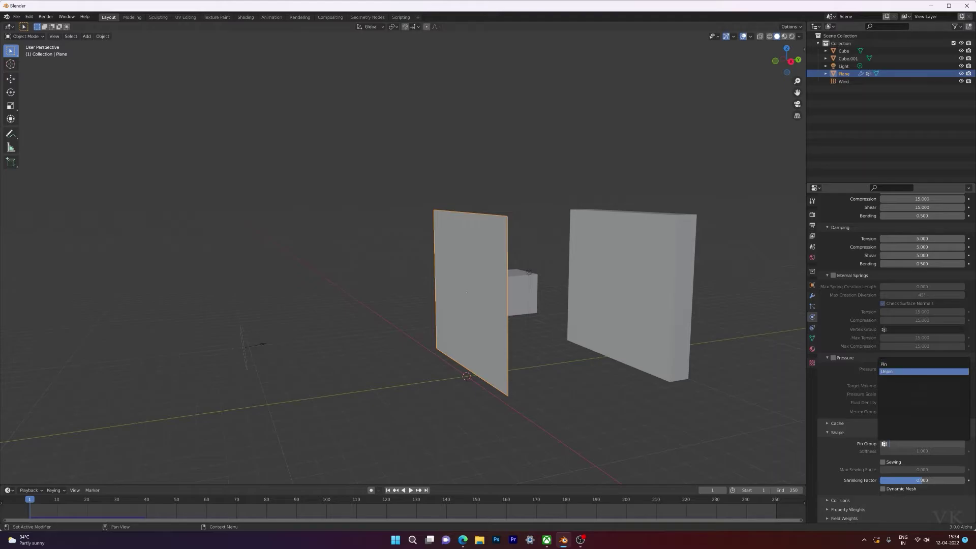
{"action": "key", "text": "Up"}
{"action": "key", "text": "Return"}
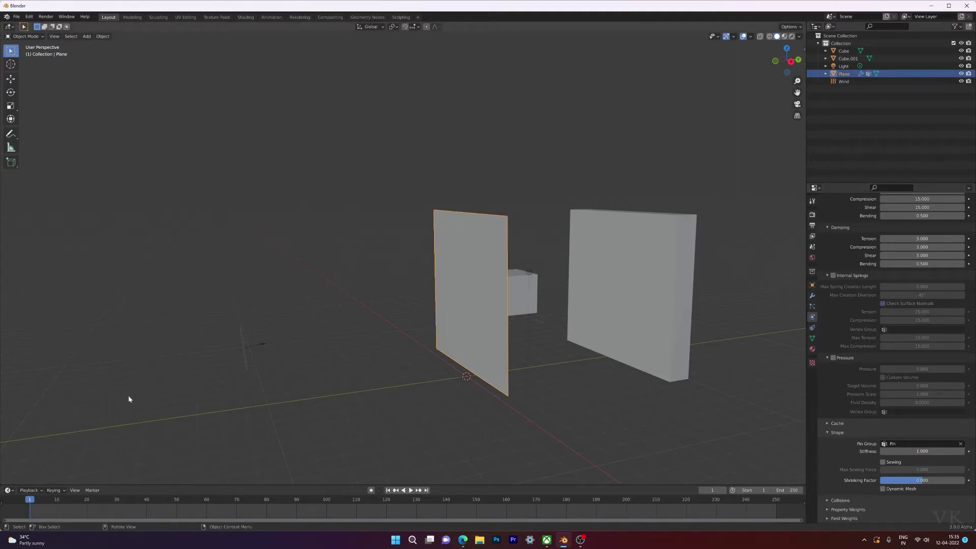
Apply Shade Smooth to the cloth plane while its simulation plays.
{"action": "key", "text": "space"}
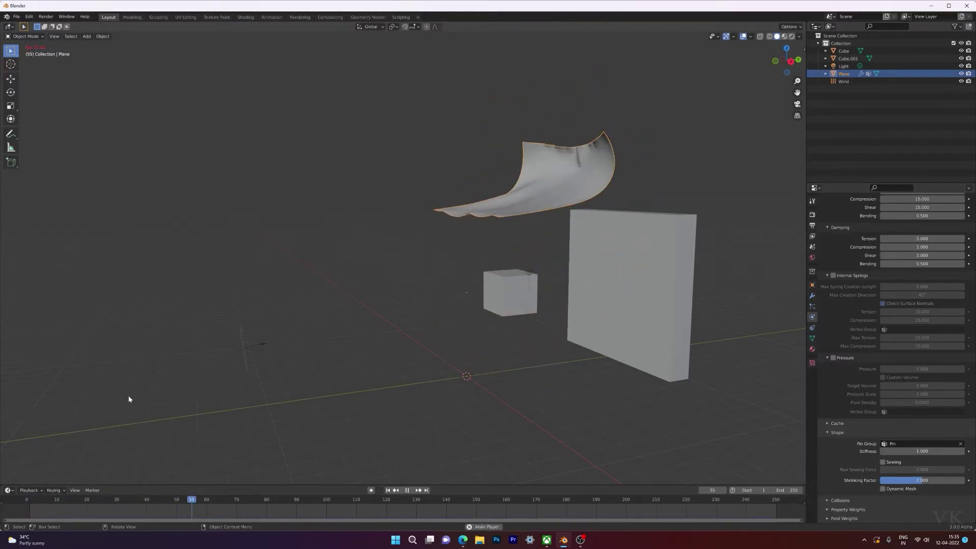
{"action": "middle_click_drag", "start_coordinate": [129, 399], "coordinate": [519, 305]}
{"action": "right_click", "coordinate": [519, 224]}
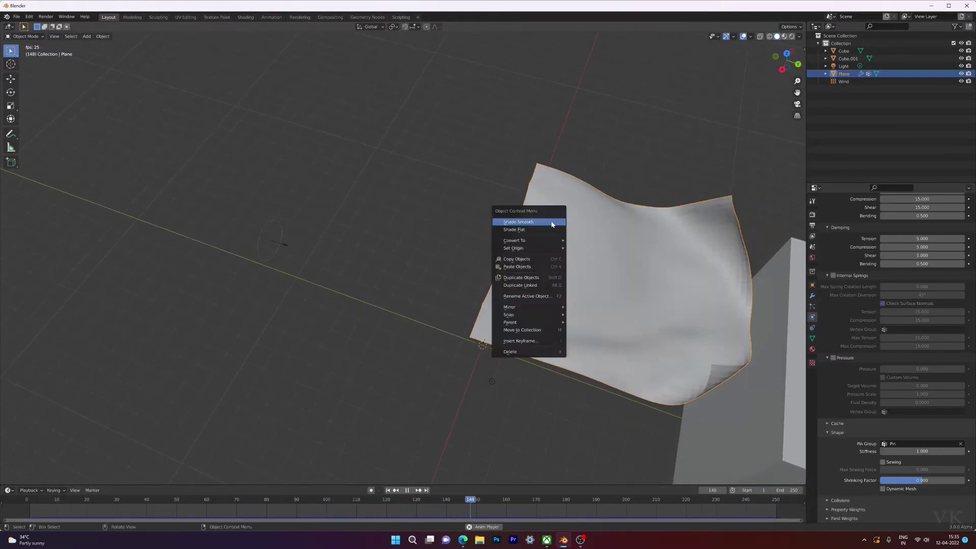
{"action": "left_click", "coordinate": [519, 223]}
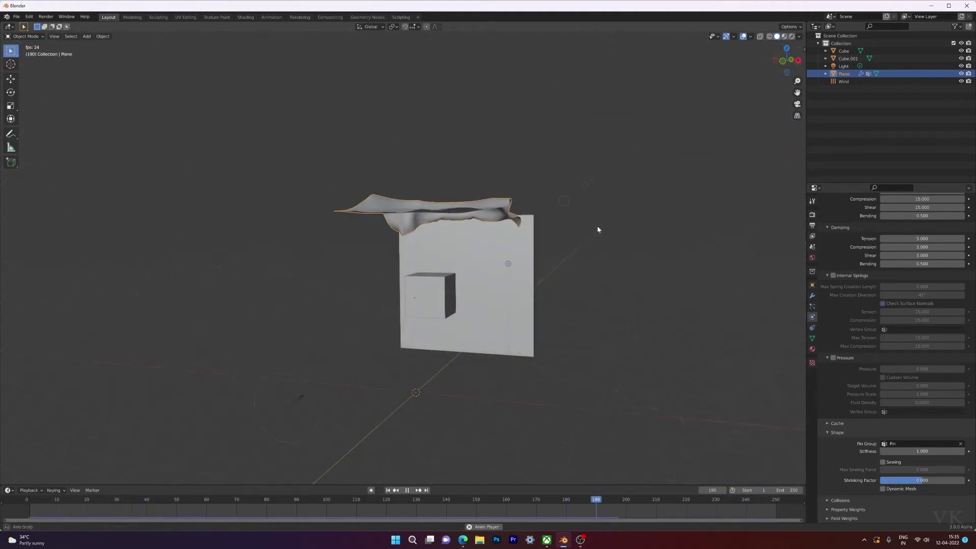
{"action": "middle_click_drag", "start_coordinate": [600, 229], "coordinate": [579, 285]}
Stop the playback and return to frame 1.
{"action": "key", "text": "Escape"}
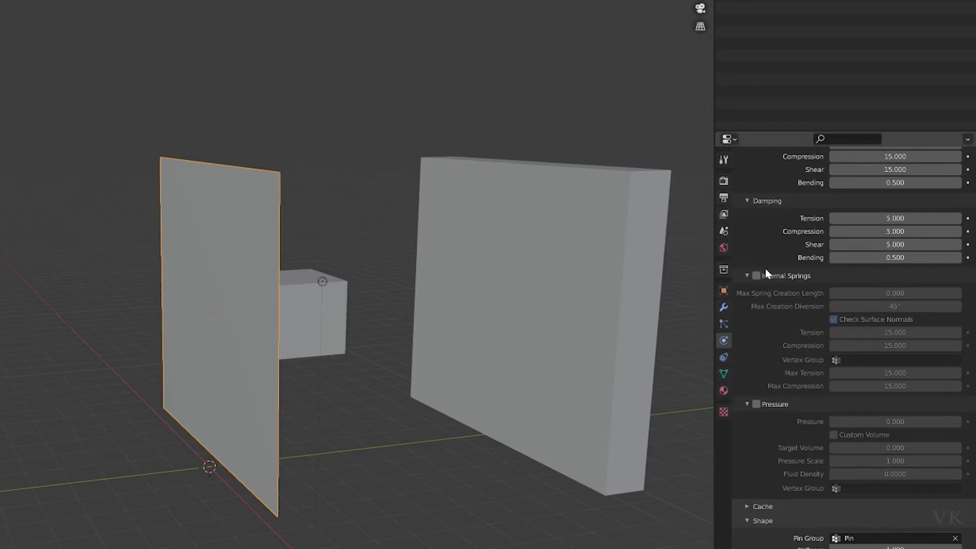
Add a Vertex Weight Mix modifier to the cloth plane.
{"action": "left_click", "coordinate": [724, 308]}
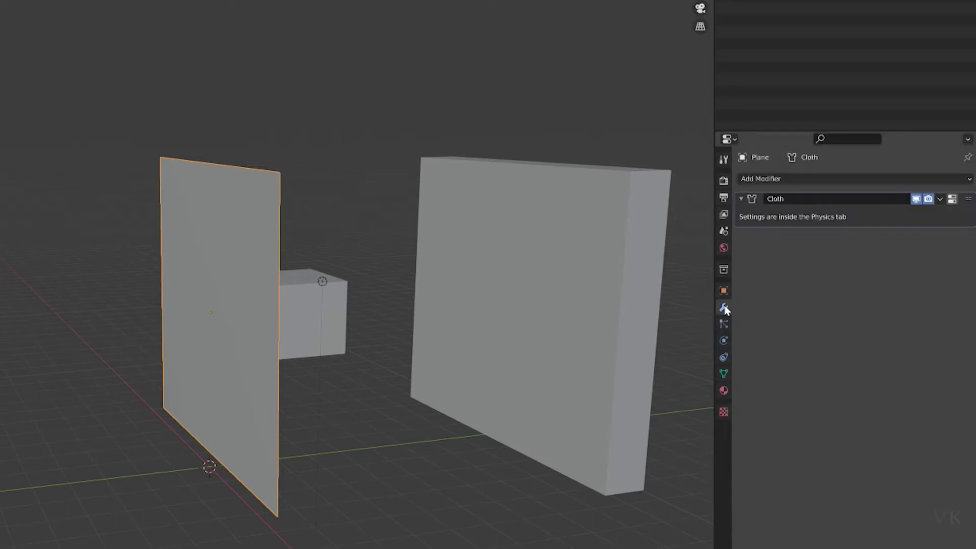
{"action": "left_click", "coordinate": [766, 180]}
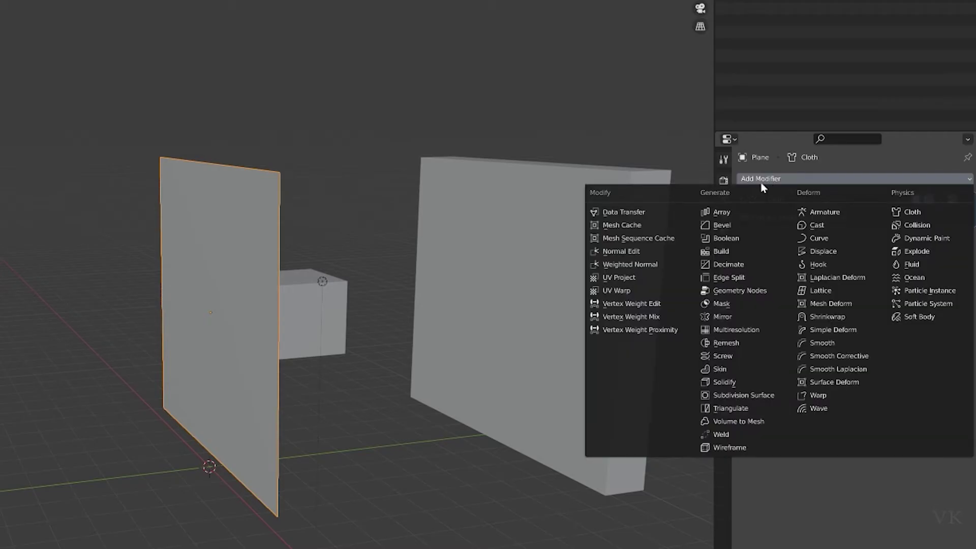
{"action": "left_click", "coordinate": [632, 318]}
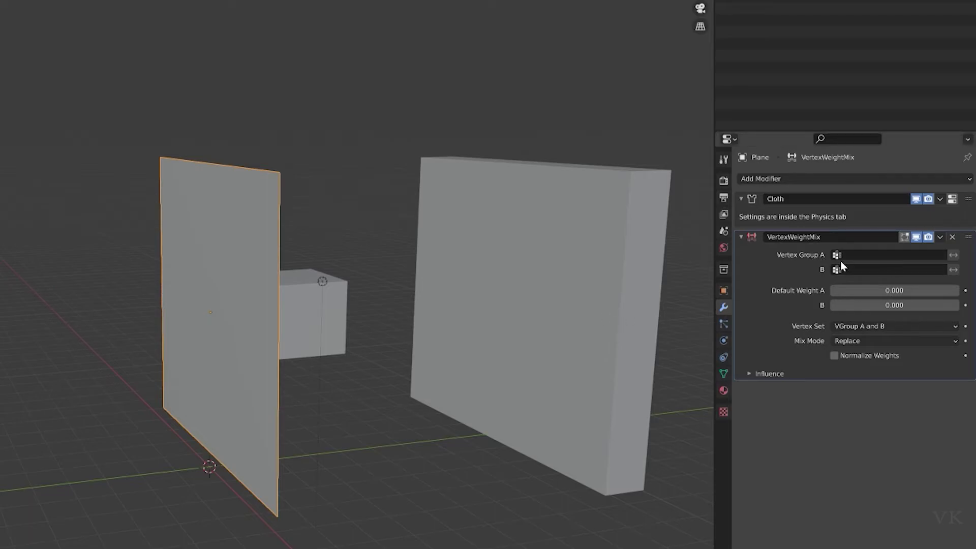
Set Vertex Group A to Pin, B to Unpin, and Vertex Set to All.
{"action": "left_click", "coordinate": [864, 254]}
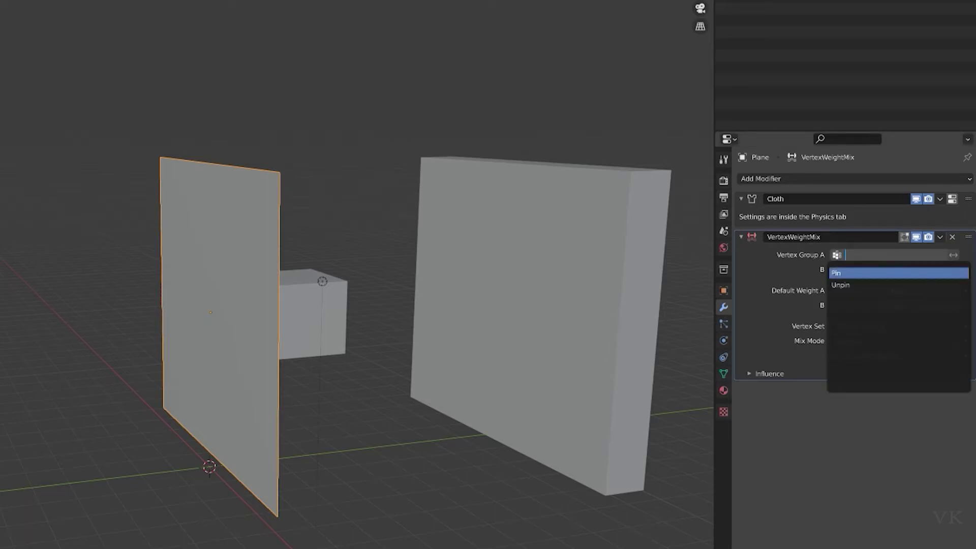
{"action": "left_click", "coordinate": [850, 273]}
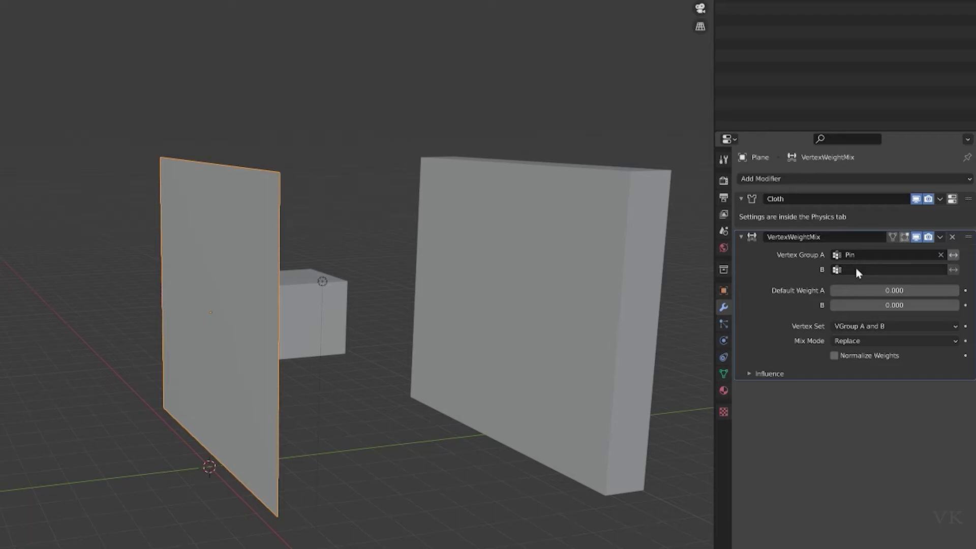
{"action": "left_click", "coordinate": [855, 271]}
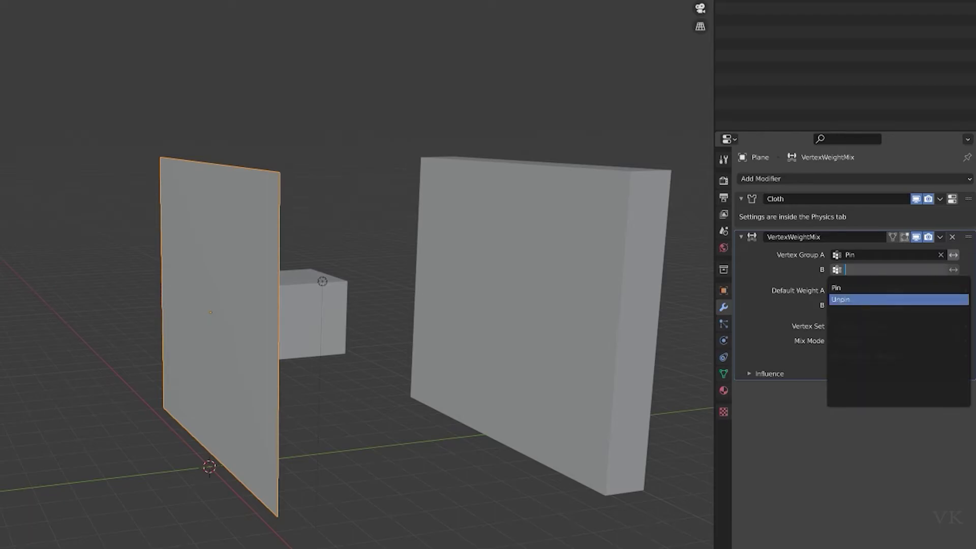
{"action": "left_click", "coordinate": [847, 298]}
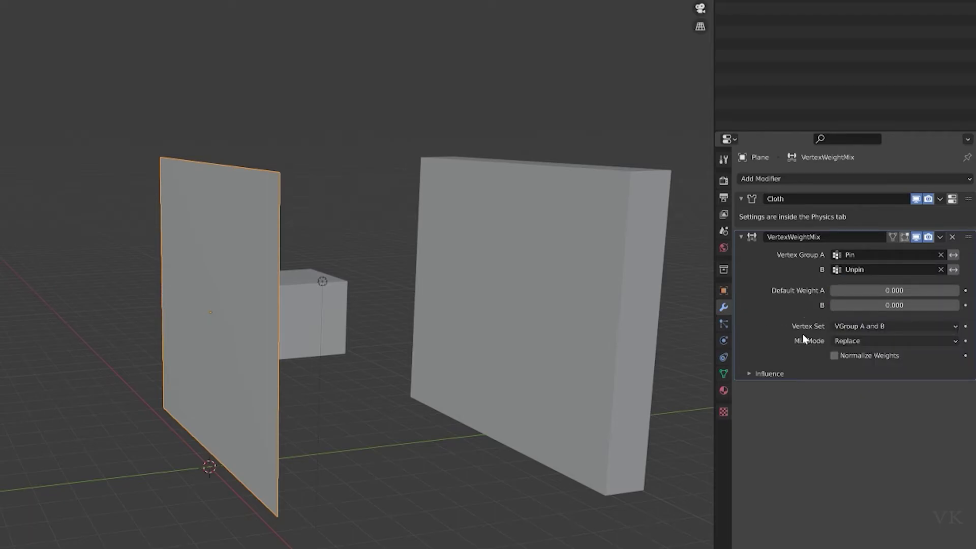
{"action": "left_click", "coordinate": [851, 328]}
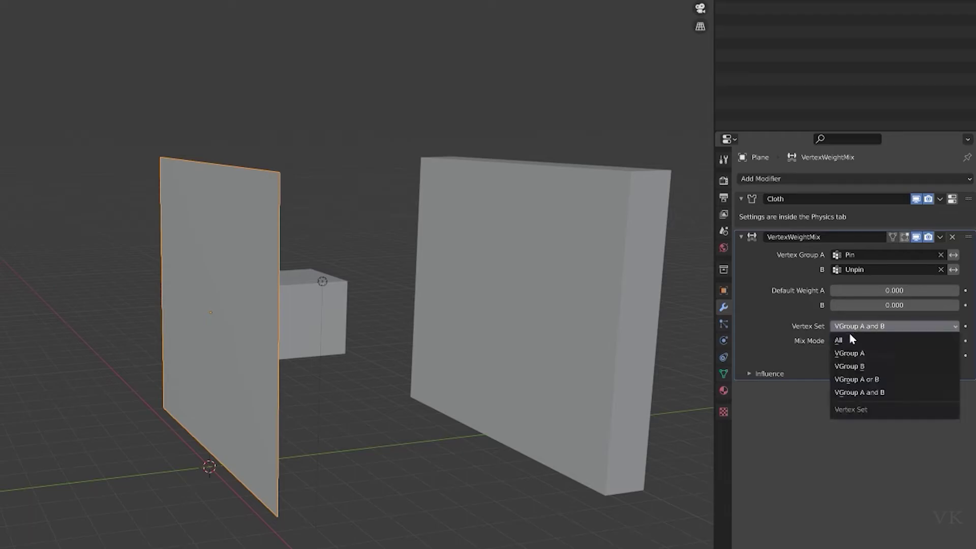
{"action": "left_click", "coordinate": [849, 337]}
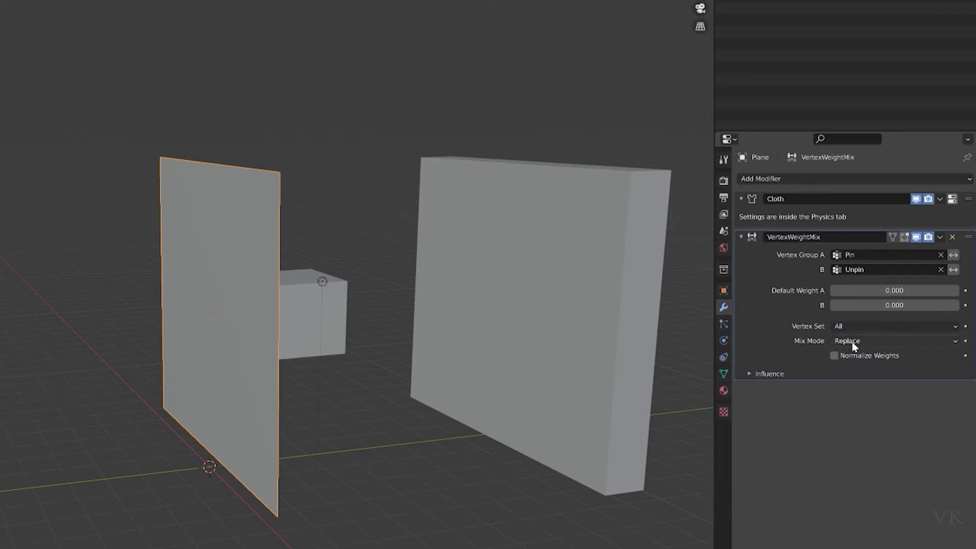
{"action": "left_click", "coordinate": [854, 345]}
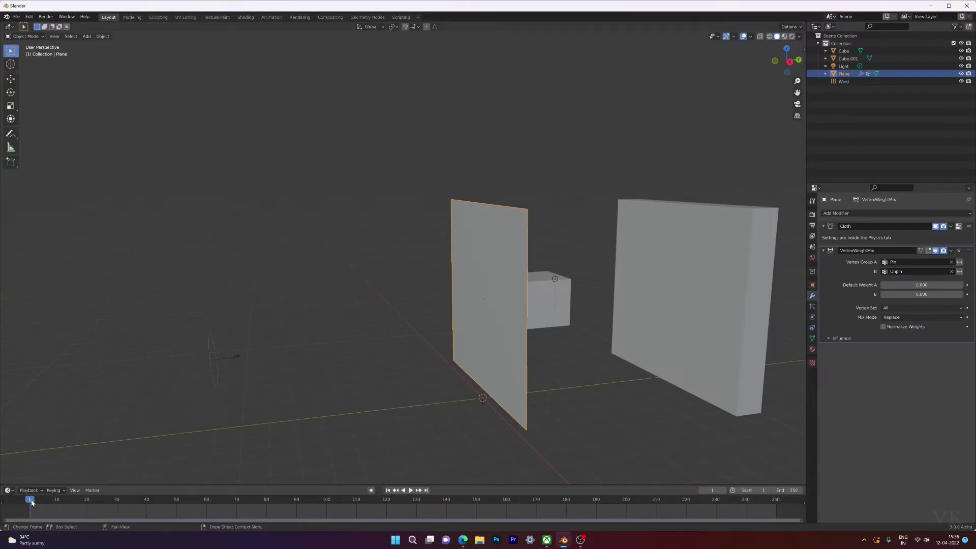
Rewind to frame 1 and keyframe the Mix Mode as Add.
{"action": "key", "text": "space"}
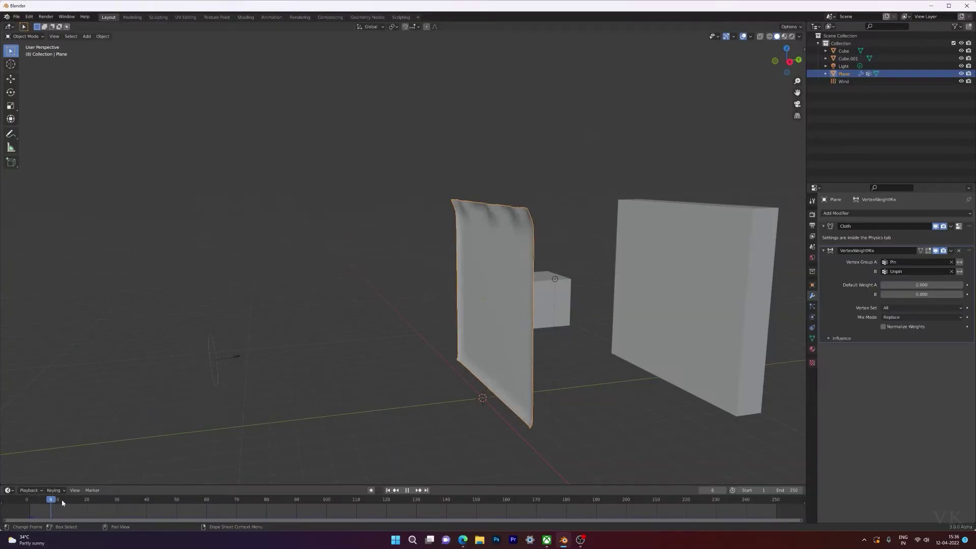
{"action": "left_click", "coordinate": [31, 504]}
{"action": "key", "text": "Escape"}
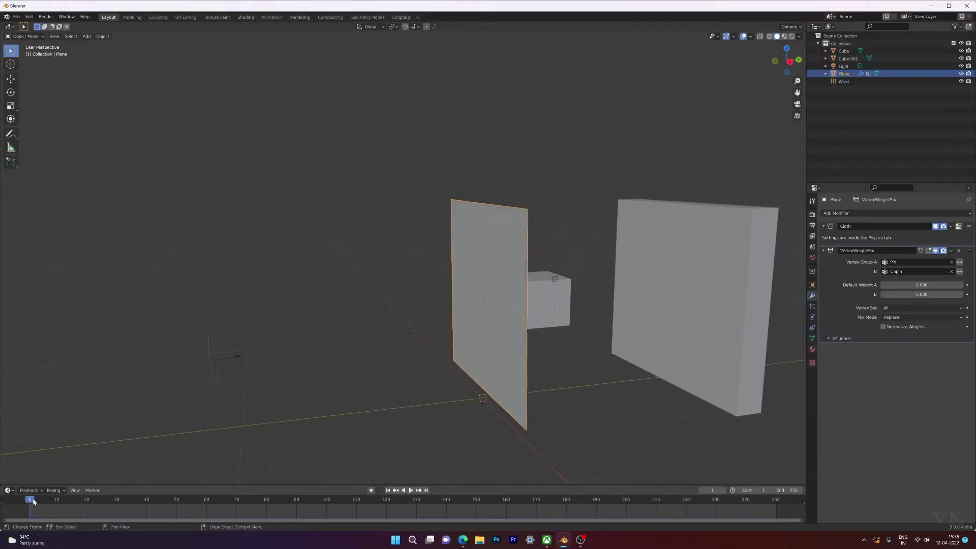
{"action": "left_click", "coordinate": [899, 318]}
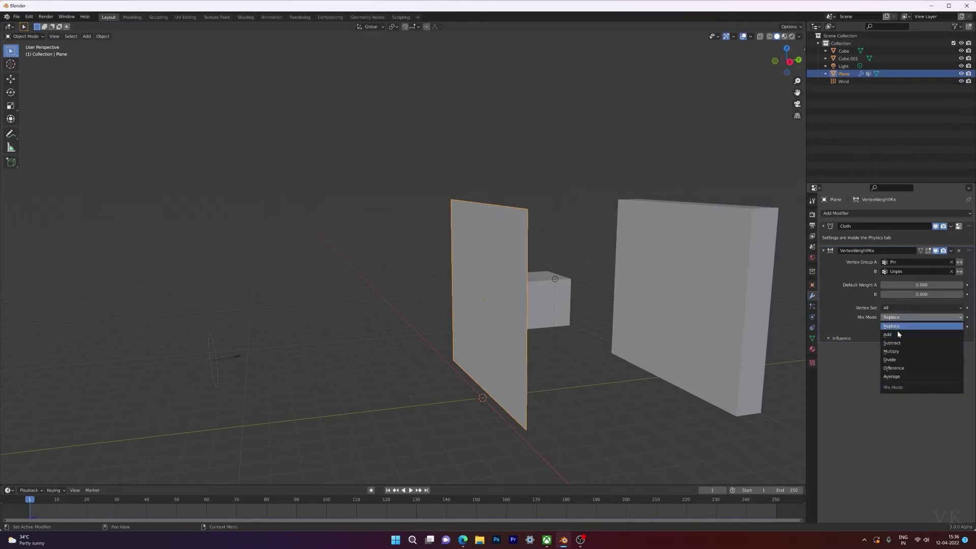
{"action": "left_click", "coordinate": [898, 335]}
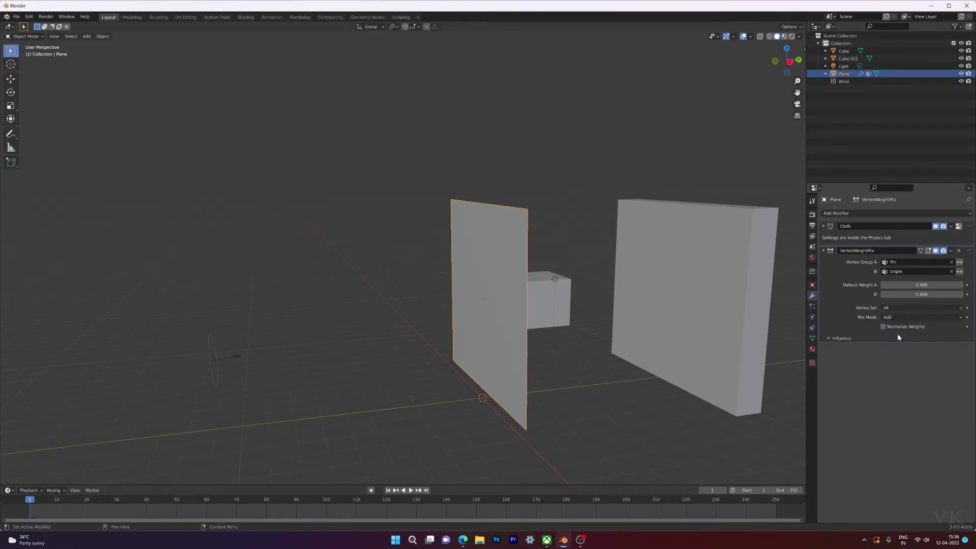
{"action": "left_click", "coordinate": [967, 318]}
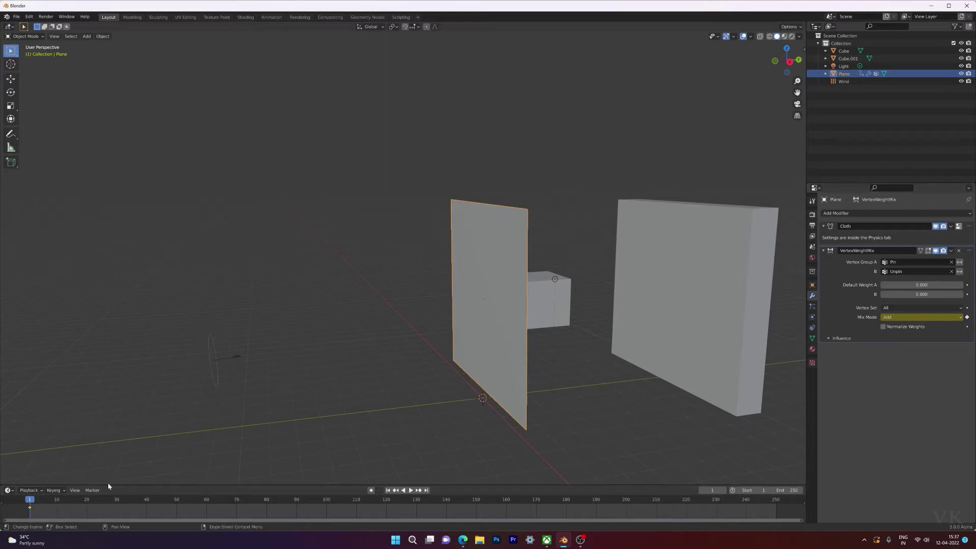
Enlarge the timeline to show animated channels, then shift the wall 6.08 m along Y.
{"action": "left_click_drag", "start_coordinate": [109, 485], "coordinate": [134, 387]}
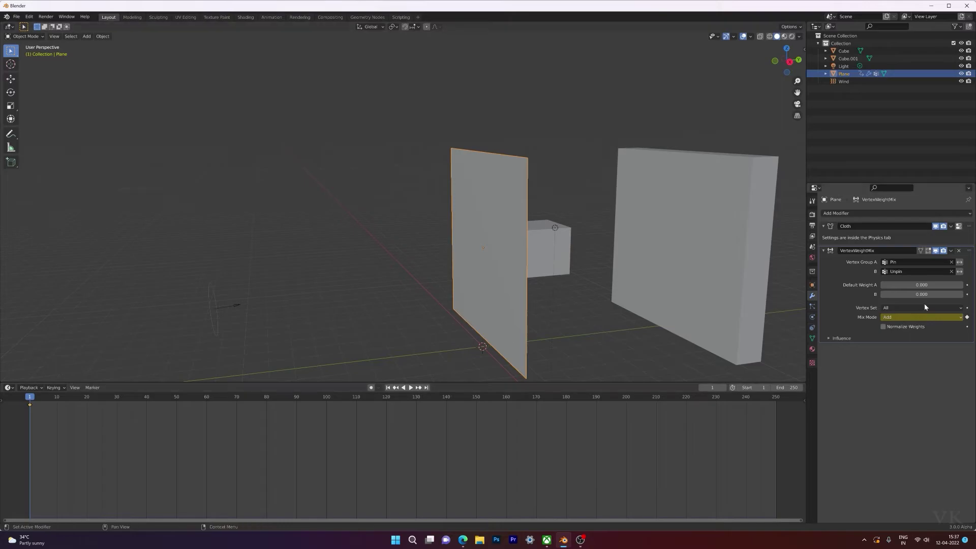
{"action": "left_click", "coordinate": [2, 401]}
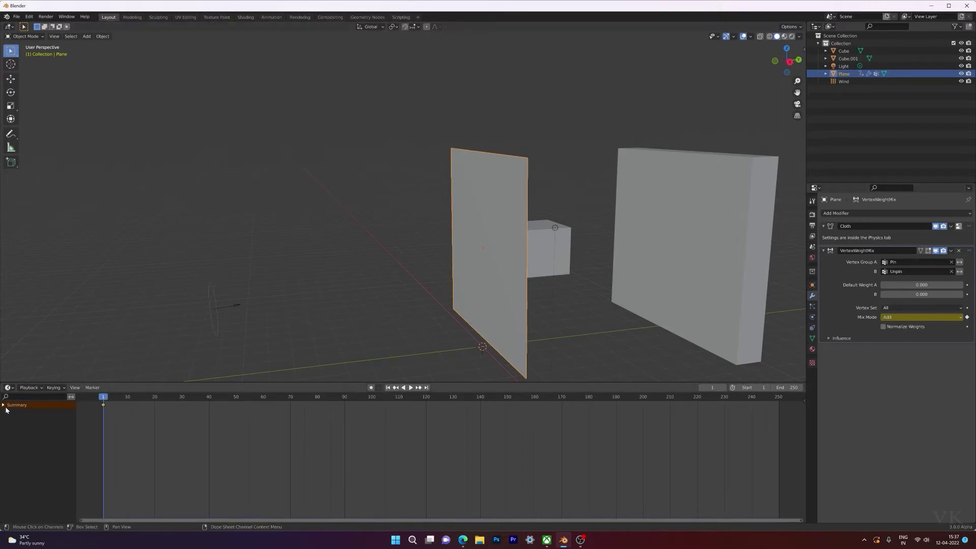
{"action": "left_click", "coordinate": [3, 405]}
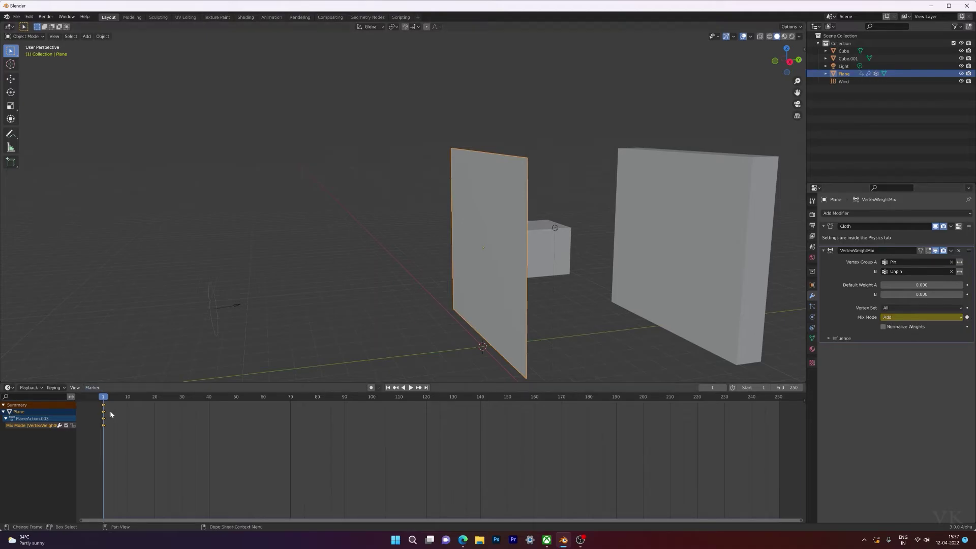
{"action": "key", "text": "space"}
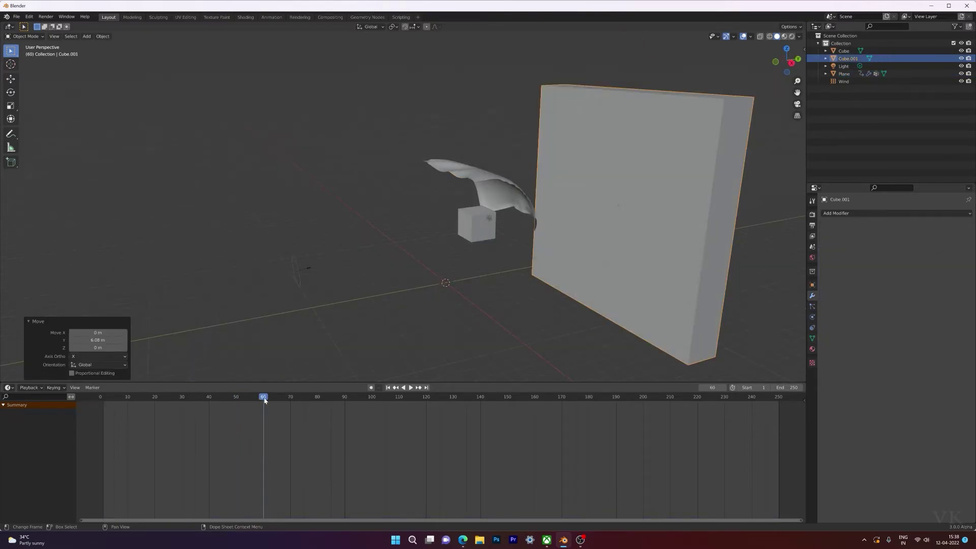
{"action": "left_click_drag", "start_coordinate": [262, 400], "coordinate": [236, 408]}
{"action": "key", "text": "space"}
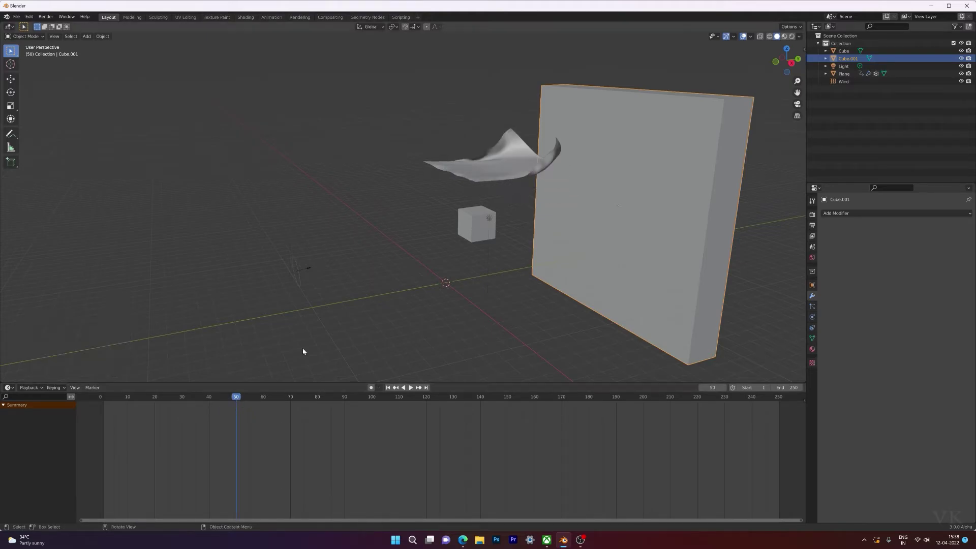
Keyframe the plane's Mix Mode as Replace at frame 50.
{"action": "left_click", "coordinate": [481, 167]}
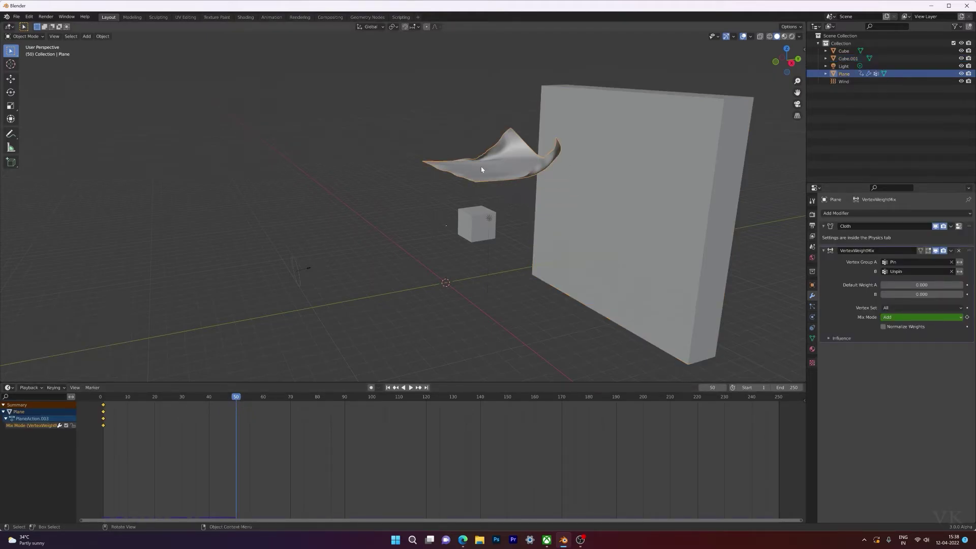
{"action": "left_click", "coordinate": [951, 319]}
{"action": "left_click", "coordinate": [901, 327]}
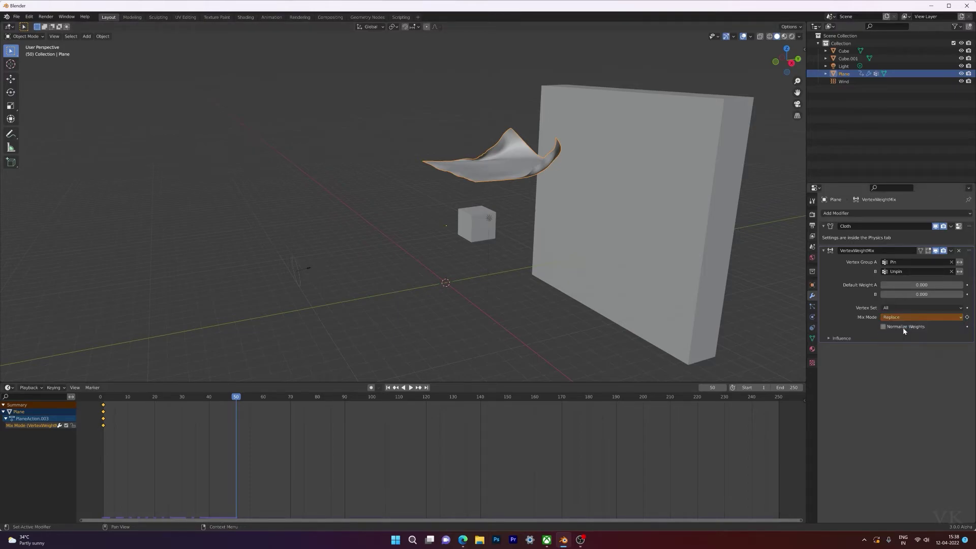
{"action": "left_click", "coordinate": [968, 317]}
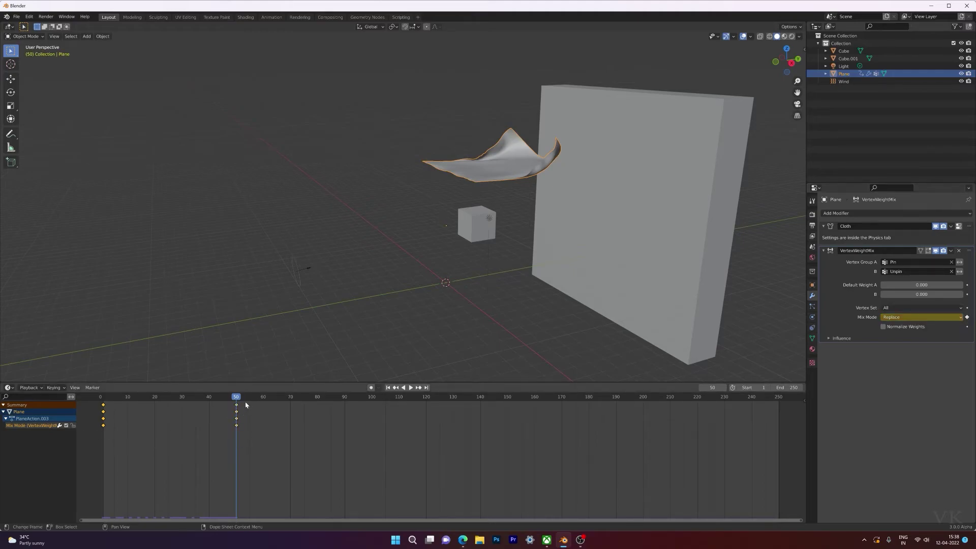
Scrub around frame 50 and play to check the cloth unpinning.
{"action": "left_click_drag", "start_coordinate": [236, 400], "coordinate": [93, 418]}
{"action": "key", "text": "space"}
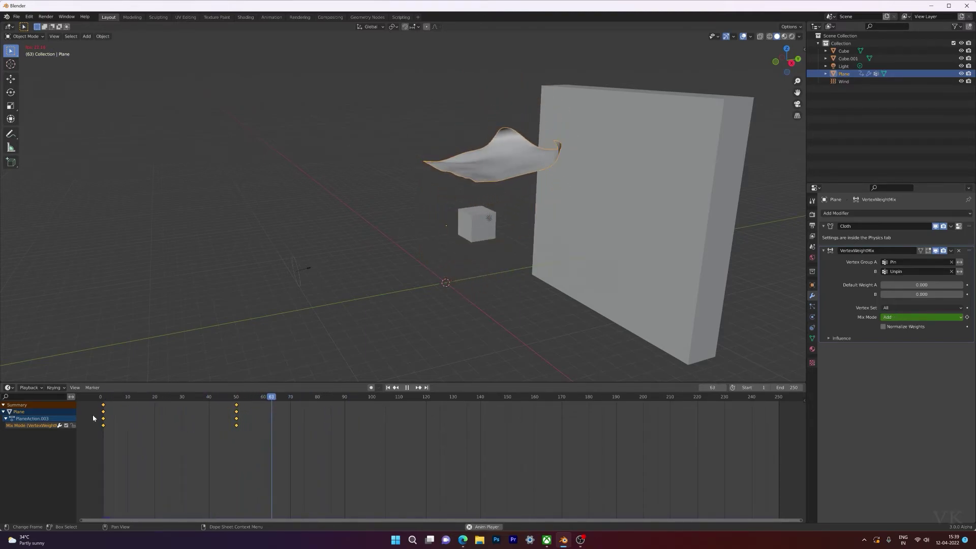
{"action": "key", "text": "space"}
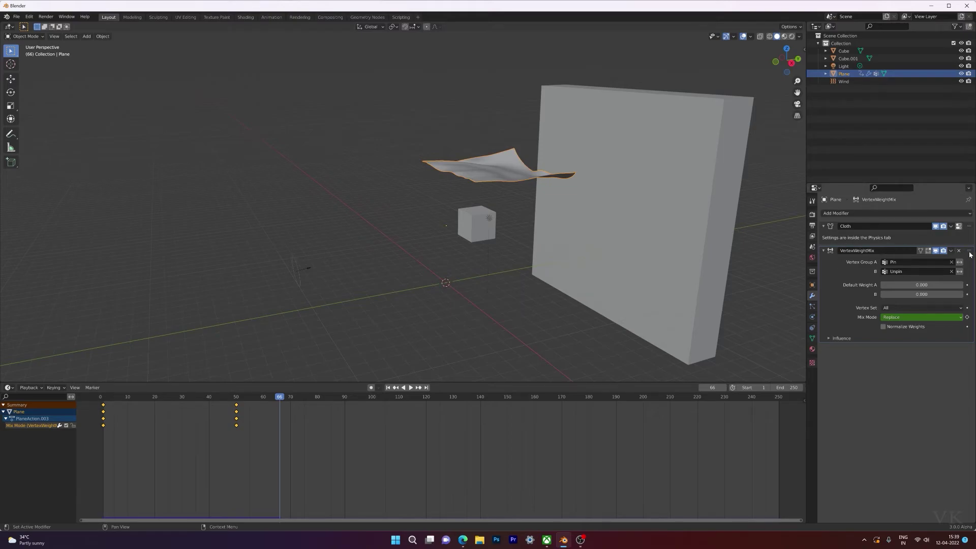
Move VertexWeightMix above Cloth in the stack and replay from frame 0.
{"action": "left_click_drag", "start_coordinate": [970, 253], "coordinate": [966, 226]}
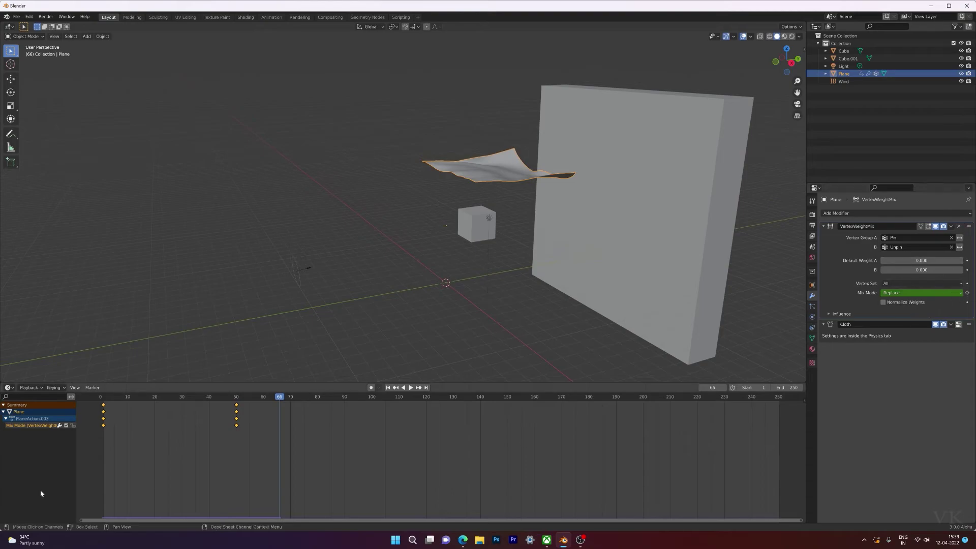
{"action": "left_click_drag", "start_coordinate": [123, 395], "coordinate": [99, 403]}
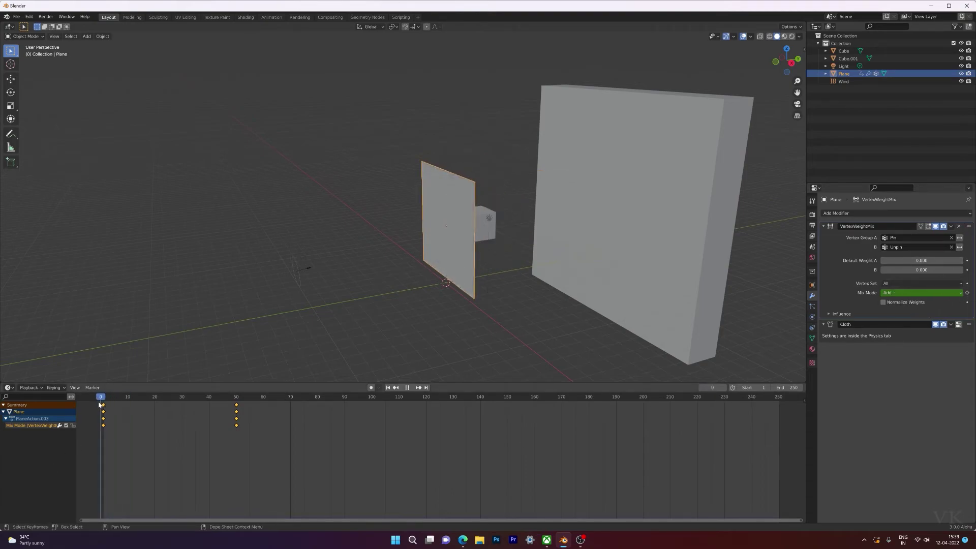
{"action": "key", "text": "space"}
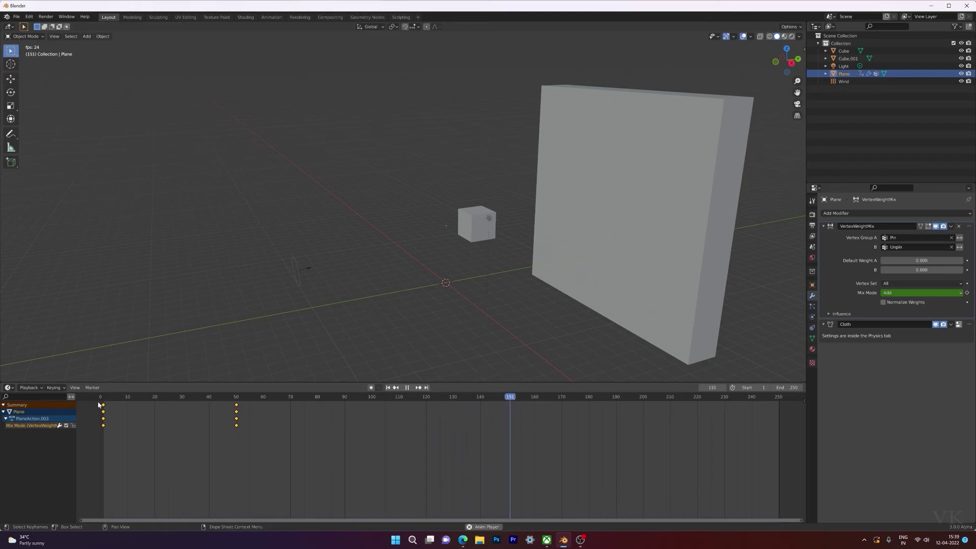
{"action": "key", "text": "Escape"}
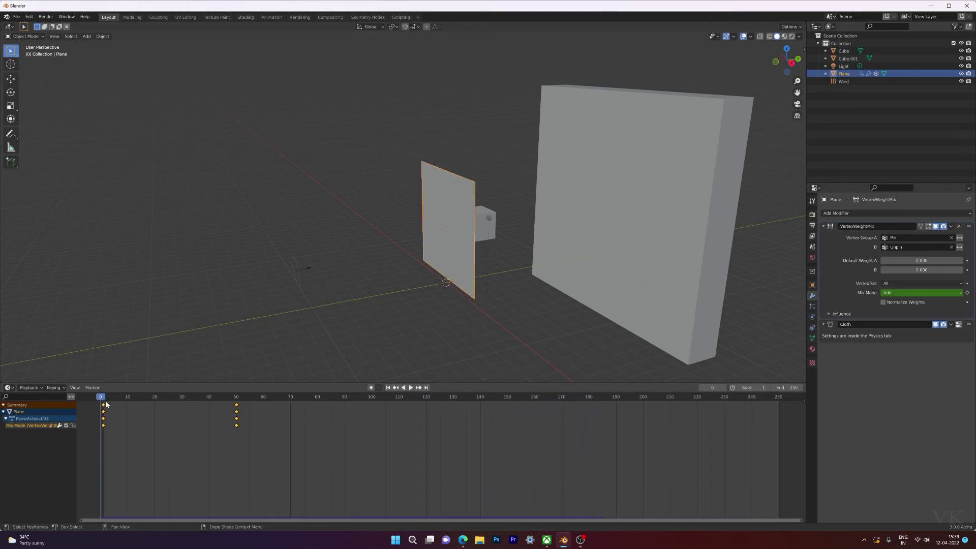
{"action": "left_click", "coordinate": [670, 248]}
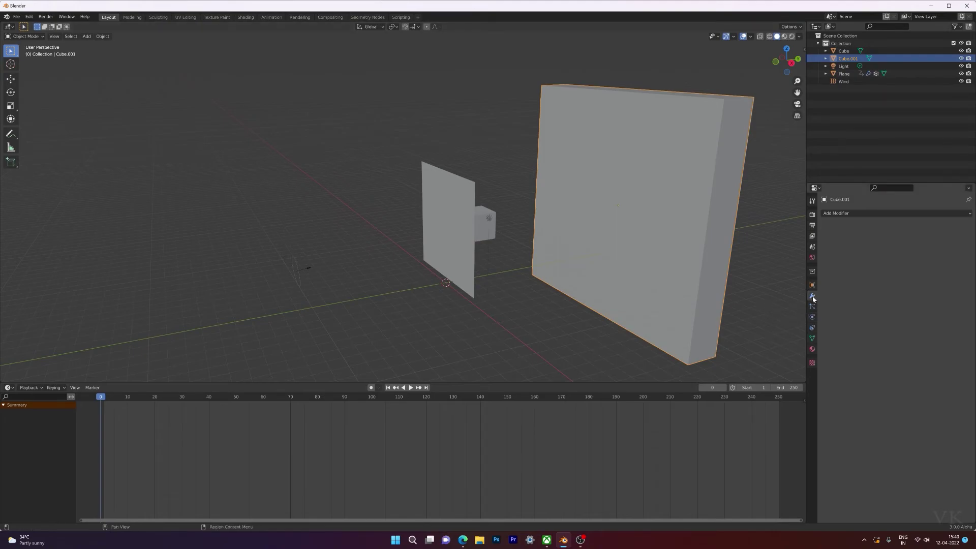
Enable Collision physics on Cube.001 and play to see the cloth strike it.
{"action": "left_click", "coordinate": [812, 318]}
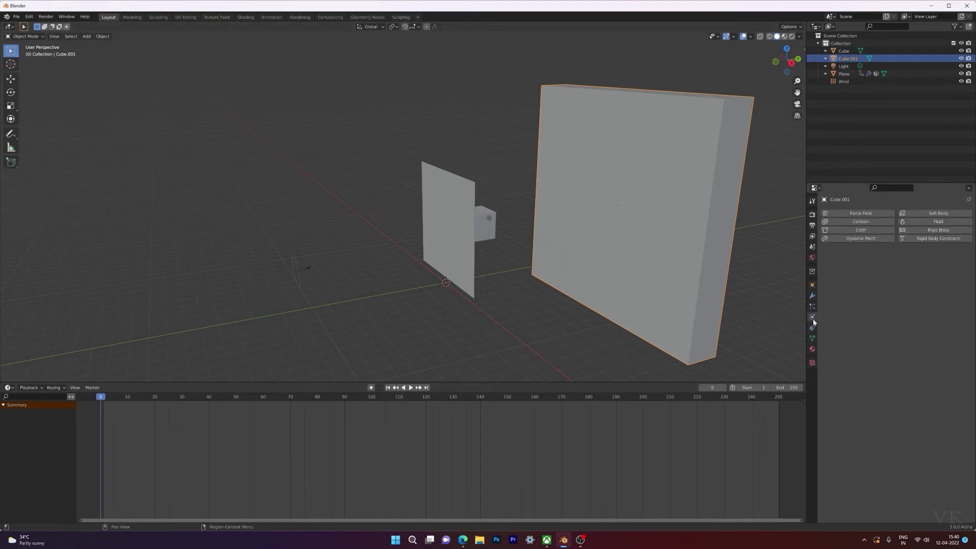
{"action": "left_click", "coordinate": [860, 222]}
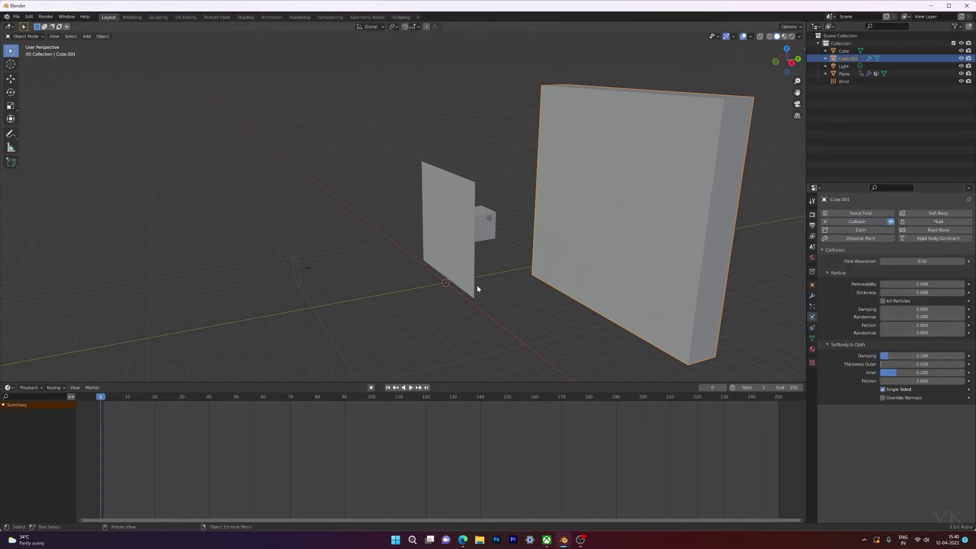
{"action": "key", "text": "space"}
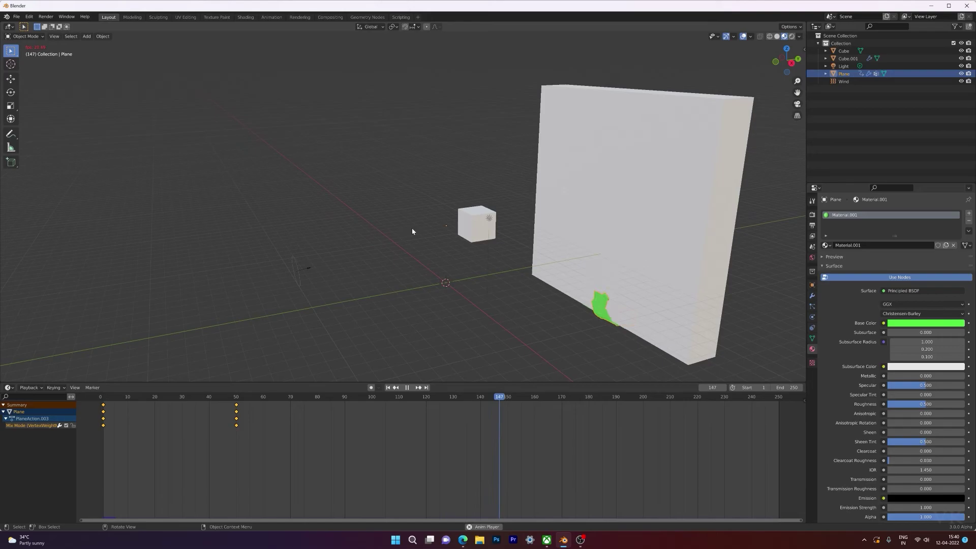
Stop the simulation playback and reset it to the start.
{"action": "key", "text": "Escape"}
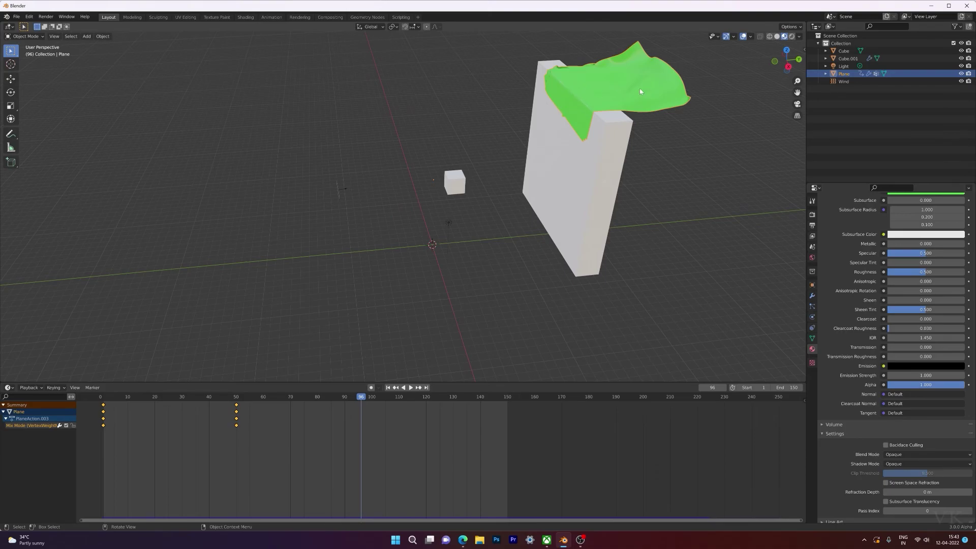
Rewind to frame 0, then enable cloth Self Collisions and raise collision Quality from 2 to 15.
{"action": "left_click_drag", "start_coordinate": [113, 417], "coordinate": [101, 417]}
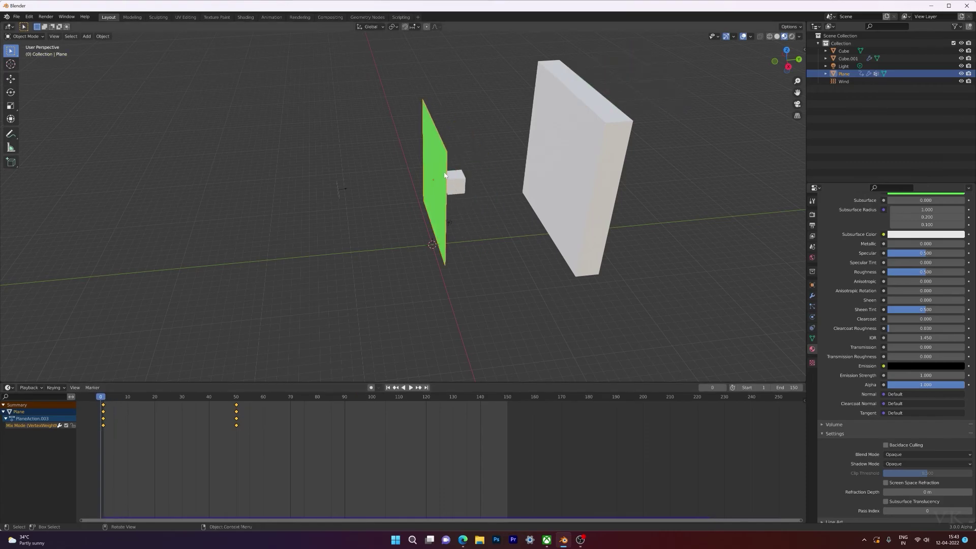
{"action": "left_click", "coordinate": [813, 319]}
{"action": "scroll", "coordinate": [829, 422], "scroll_direction": "down", "scroll_amount": 1}
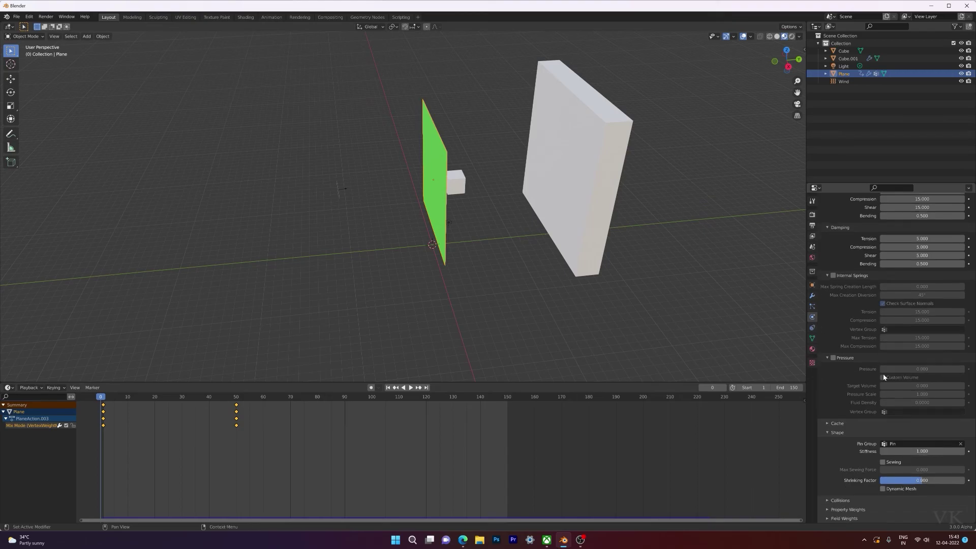
{"action": "left_click", "coordinate": [840, 500]}
{"action": "scroll", "coordinate": [841, 465], "scroll_direction": "down", "scroll_amount": 5}
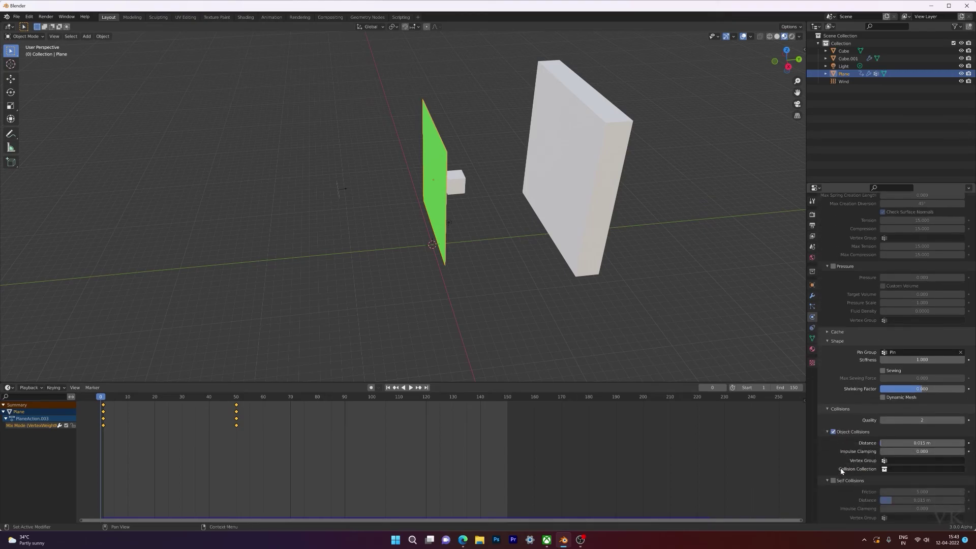
{"action": "left_click", "coordinate": [833, 461]}
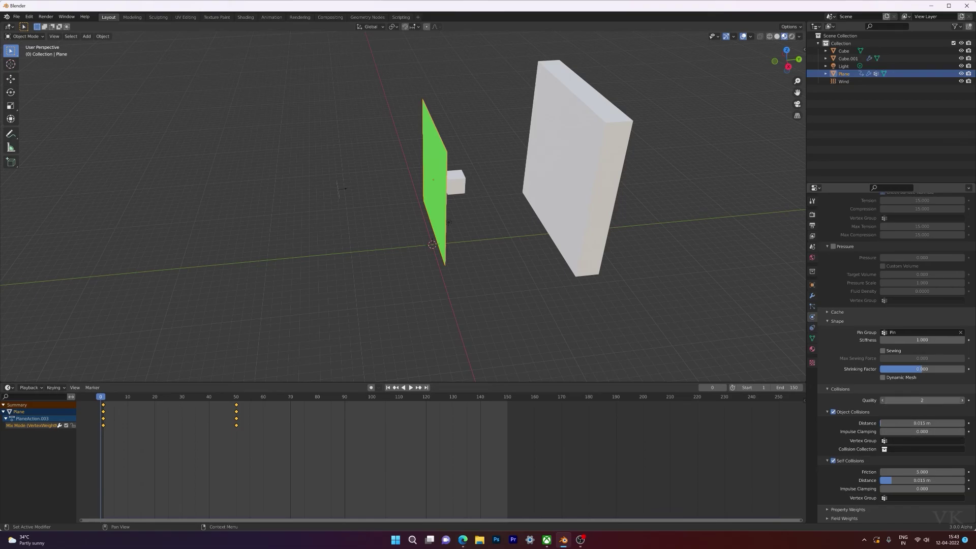
{"action": "key", "text": "Return"}
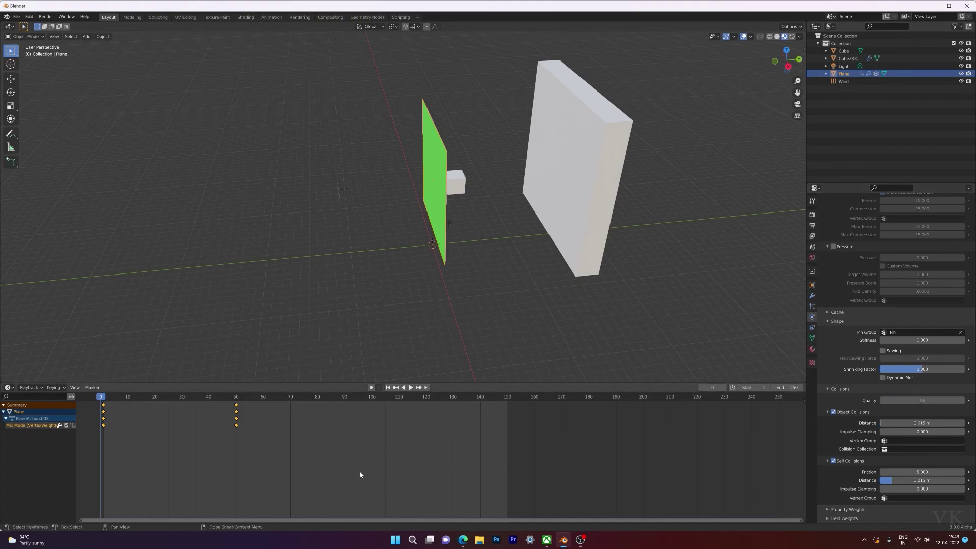
Play the simulation and orbit the view to watch the cloth drape over the wall.
{"action": "key", "text": "space"}
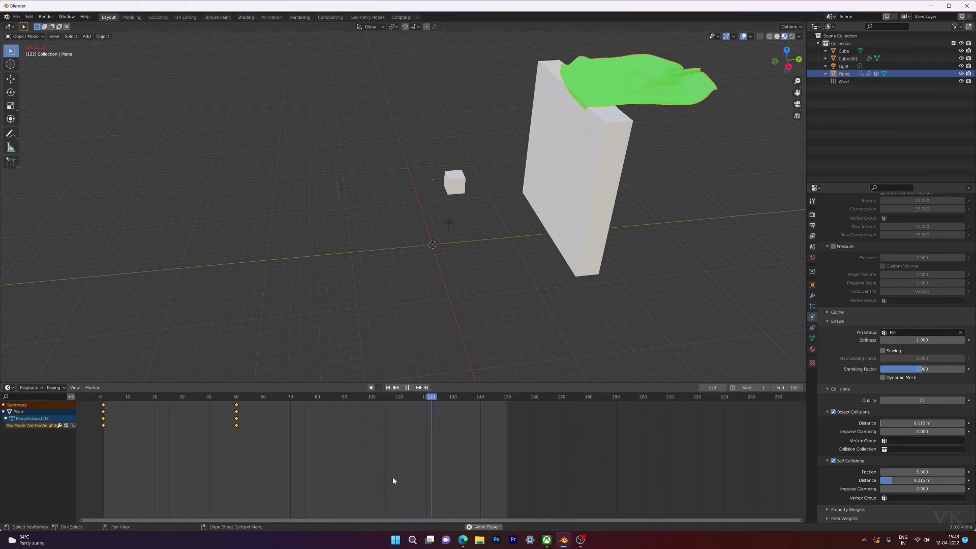
{"action": "middle_click_drag", "start_coordinate": [392, 480], "coordinate": [371, 471]}
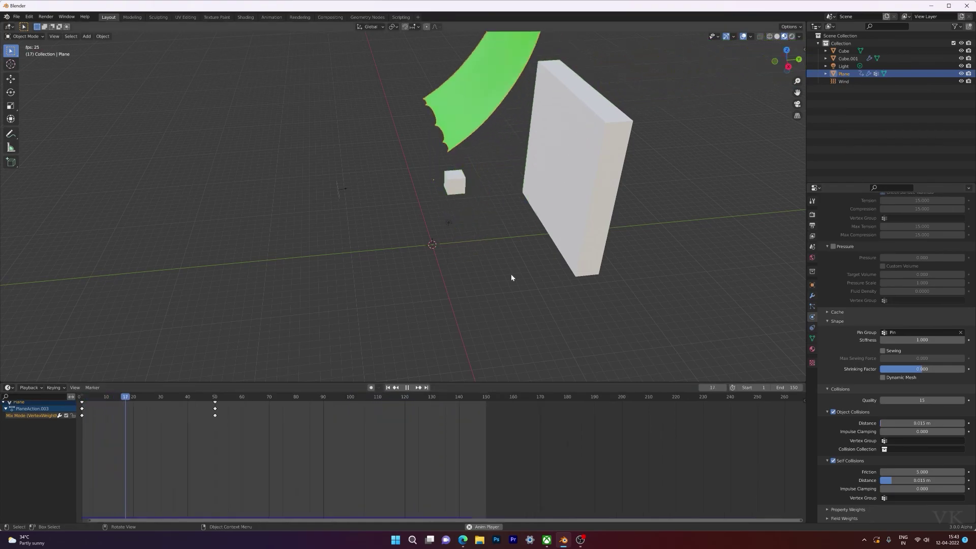